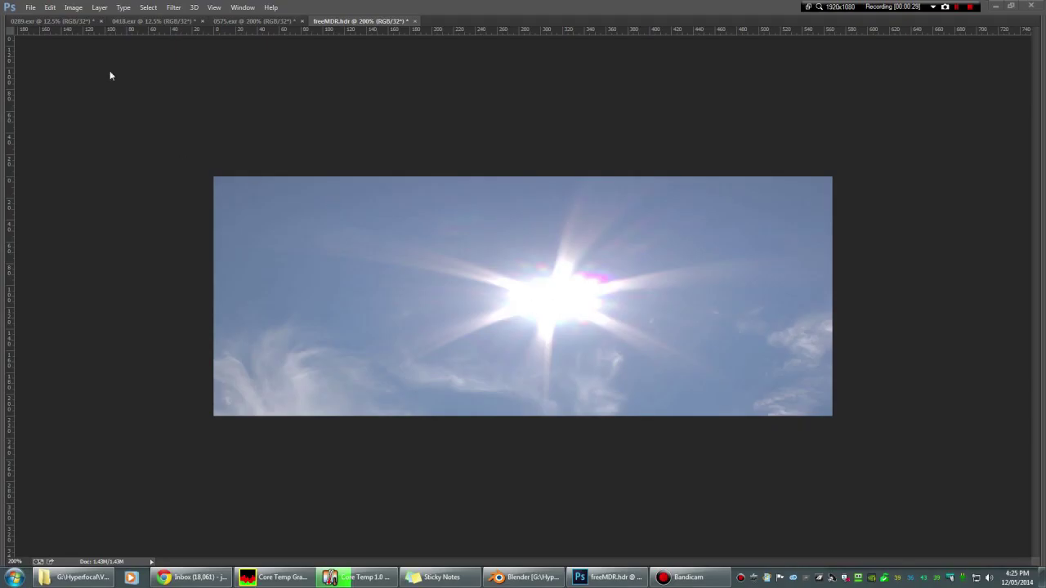
Preview freeMDR.hdr under Exposure values from -1.46 down to about -3.70 to judge the sun
click(74, 7)
mouse_move(105, 35)
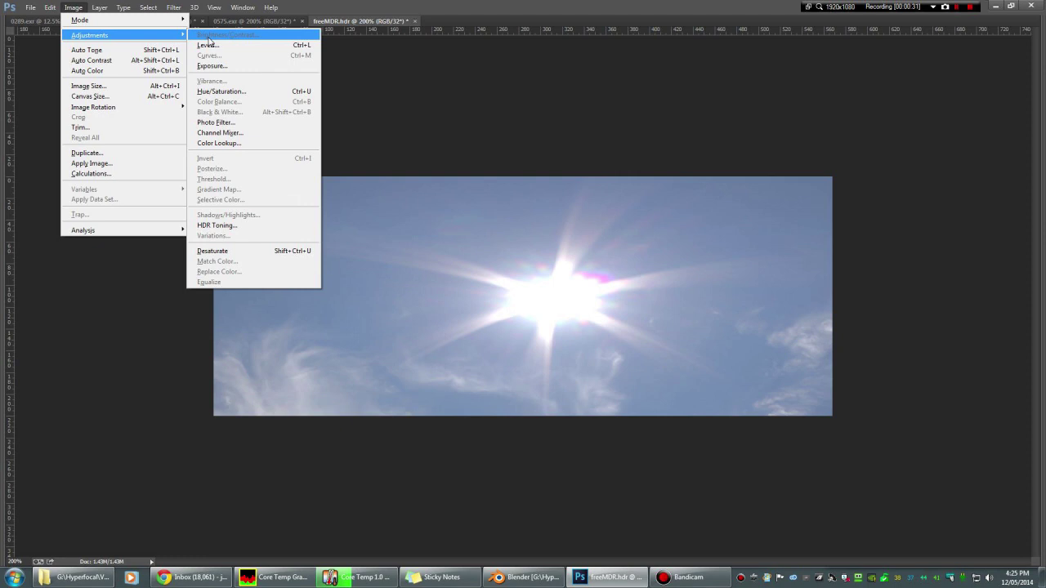
click(212, 66)
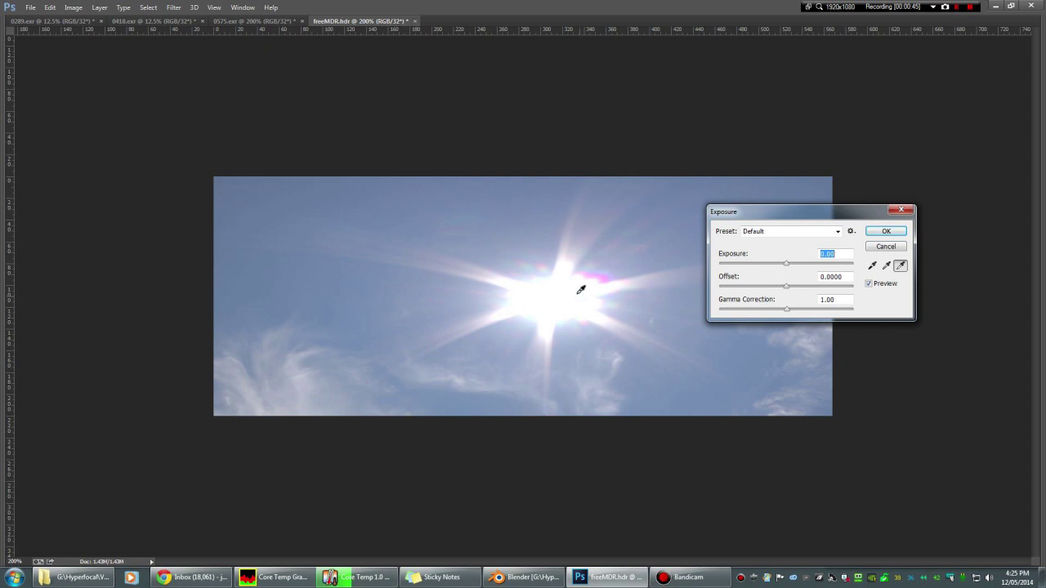
mouse_move(784, 263)
mouse_down()
mouse_move(746, 270)
mouse_move(778, 272)
mouse_up()
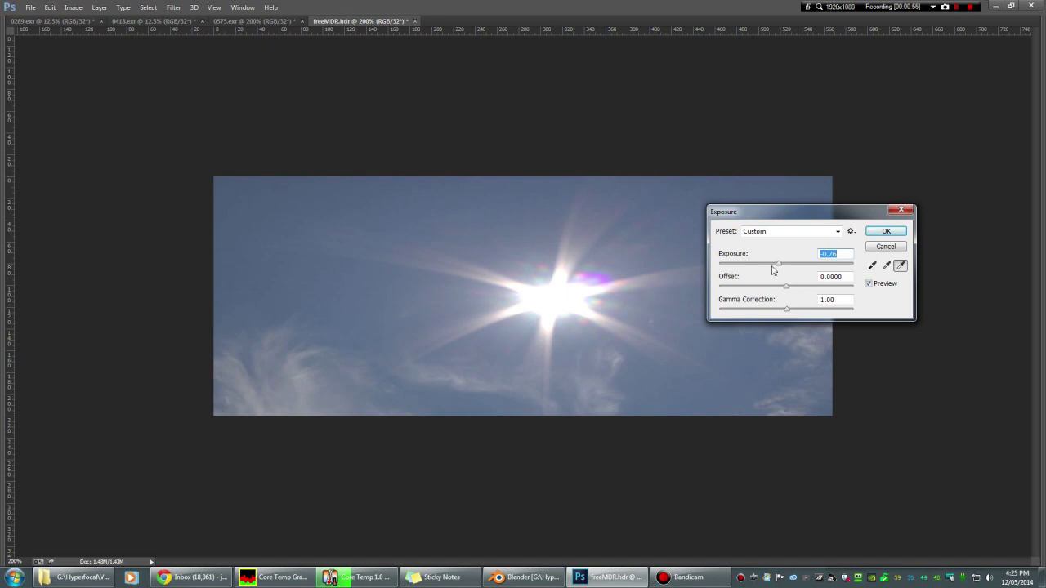
mouse_move(773, 269)
mouse_down()
mouse_move(725, 267)
mouse_move(765, 271)
mouse_up()
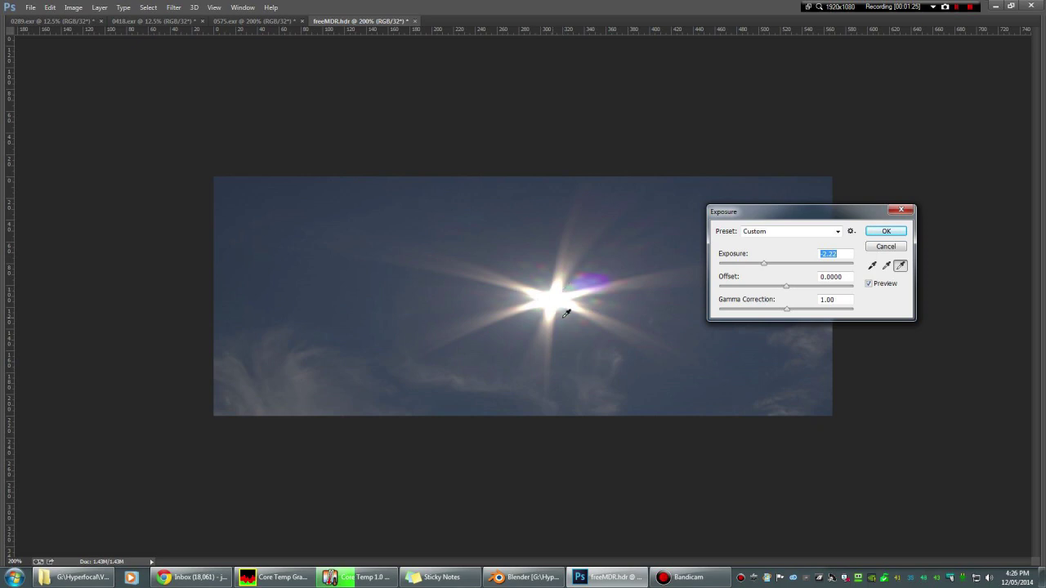
click(765, 264)
drag(765, 265, 773, 267)
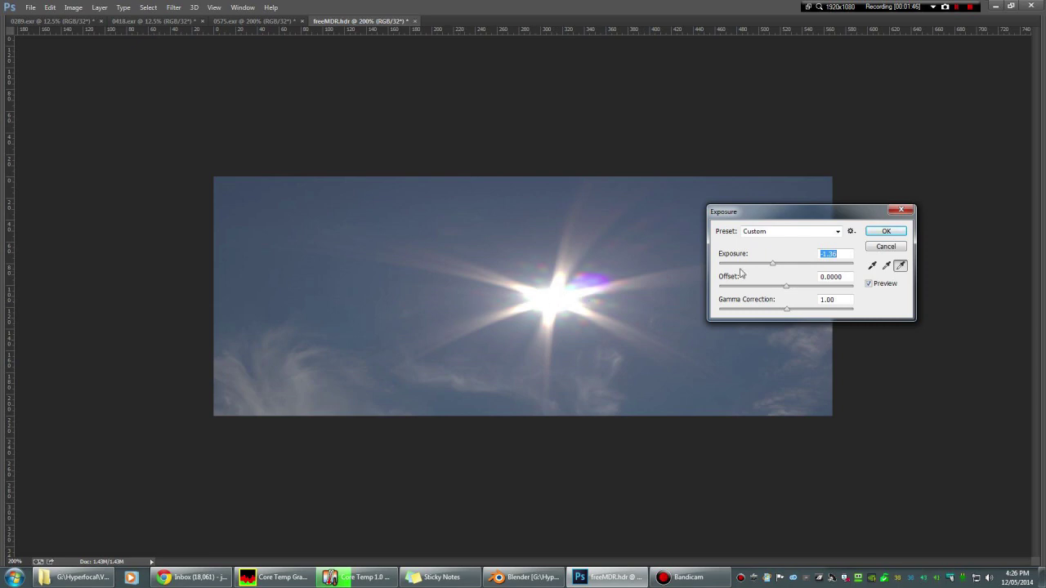
drag(741, 270, 772, 274)
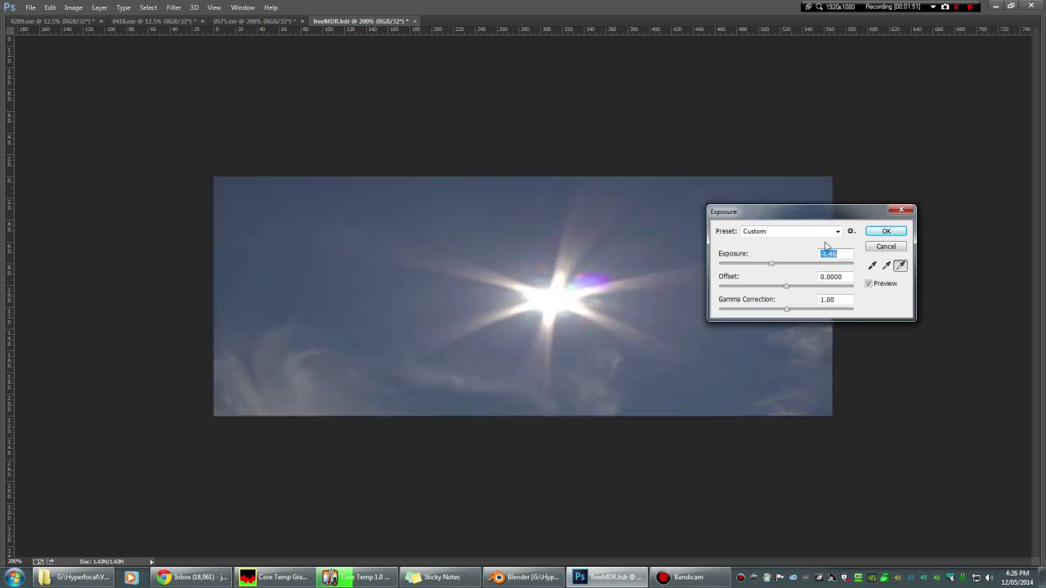
Close the freeMDR exposure test and look through the 0289, 0418 and 0575 EXR skies, ending on 0418
click(885, 233)
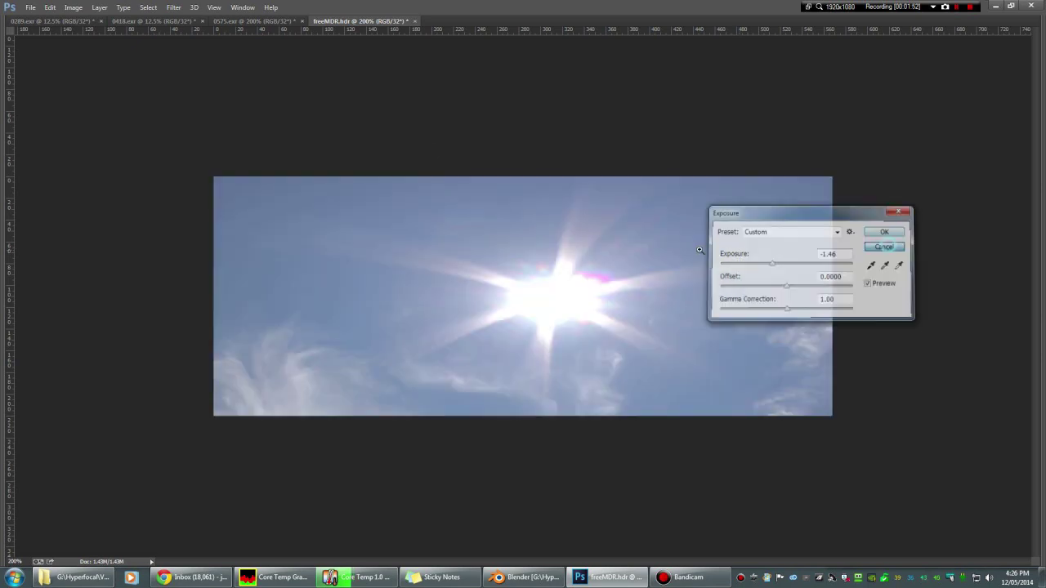
click(72, 21)
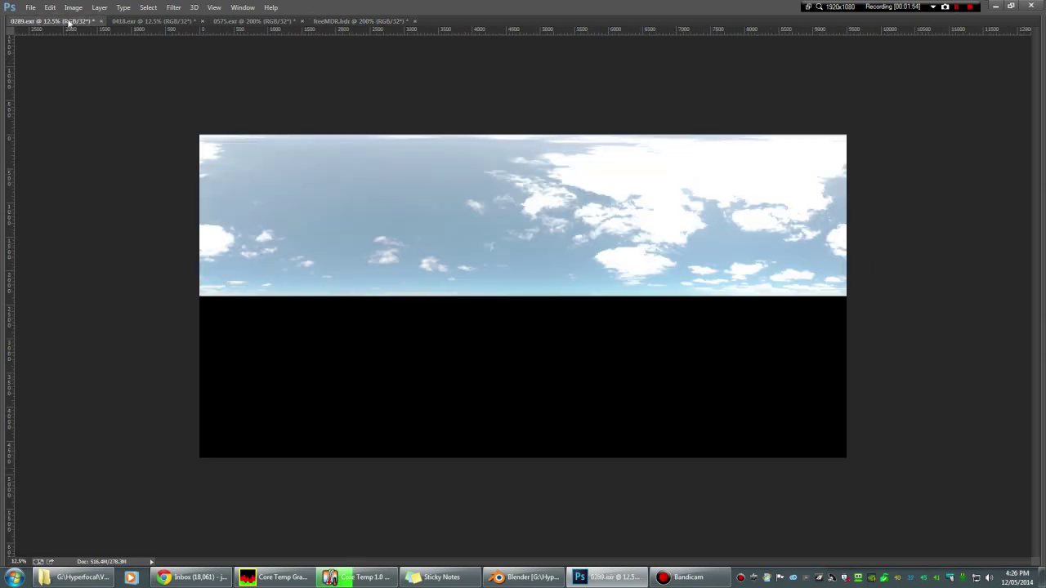
click(147, 22)
click(241, 22)
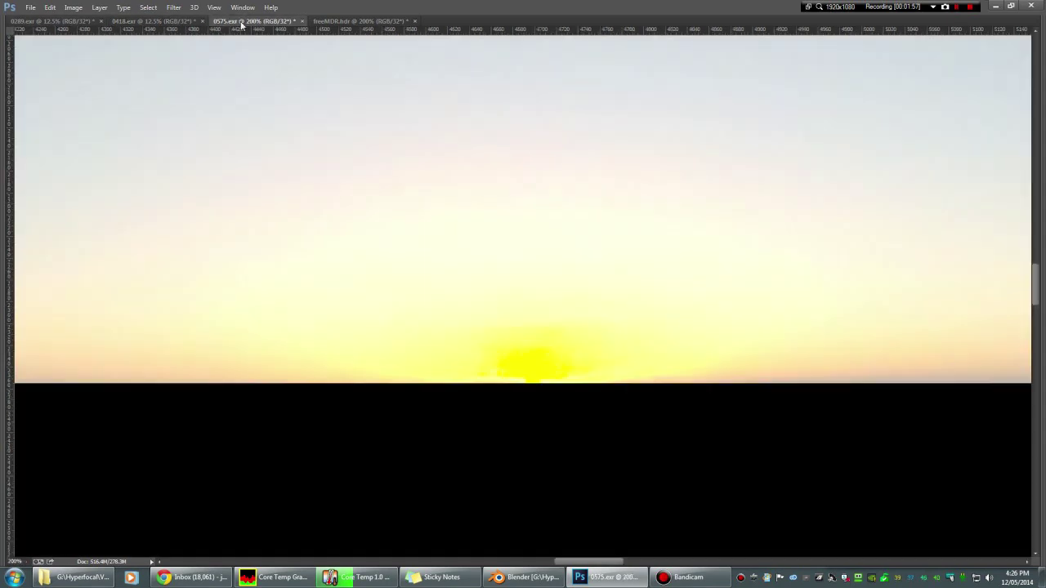
click(125, 22)
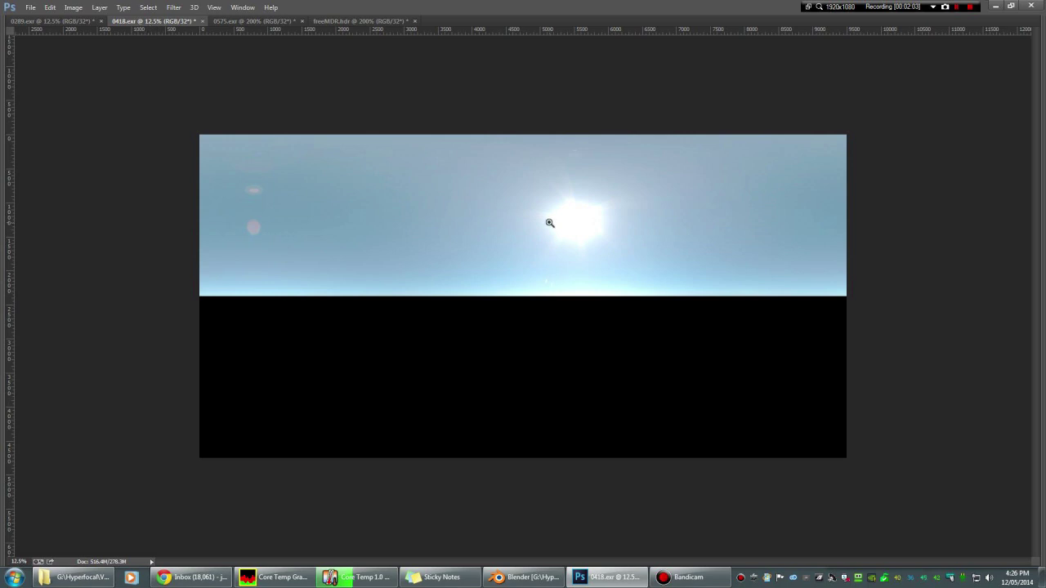
Zoom in on the sun in 0418.exr to full size, then bring up the image adjustments
key(z)
click(584, 220)
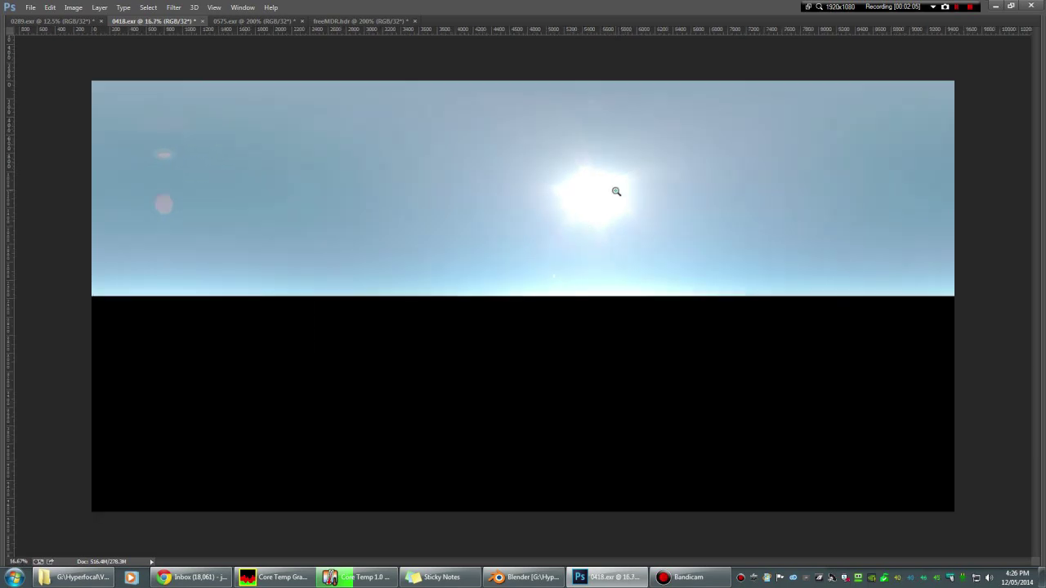
click(611, 190)
click(600, 184)
click(596, 188)
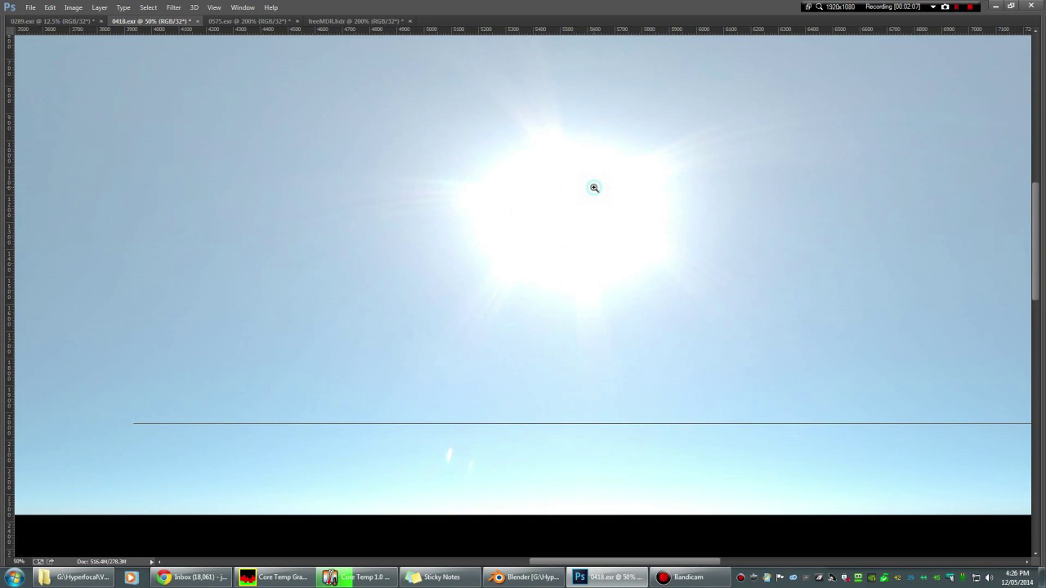
click(594, 188)
click(594, 188)
click(73, 7)
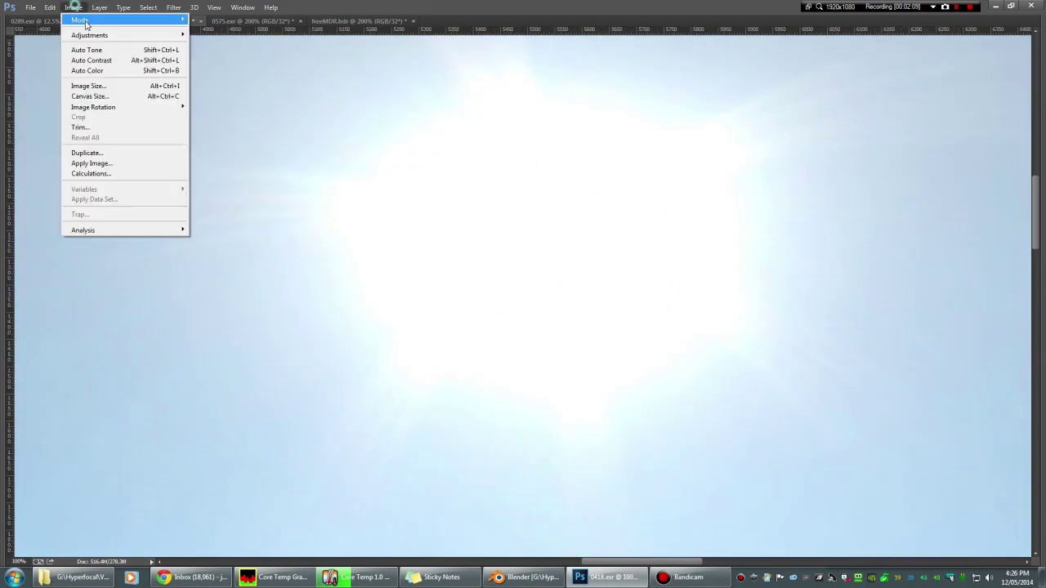
mouse_move(98, 35)
click(242, 66)
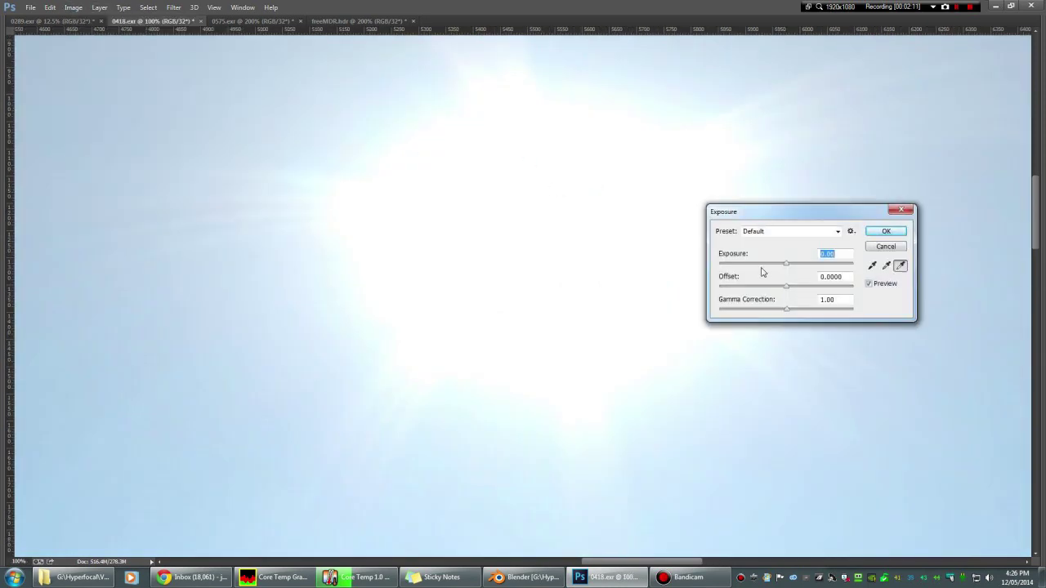
drag(782, 266, 724, 269)
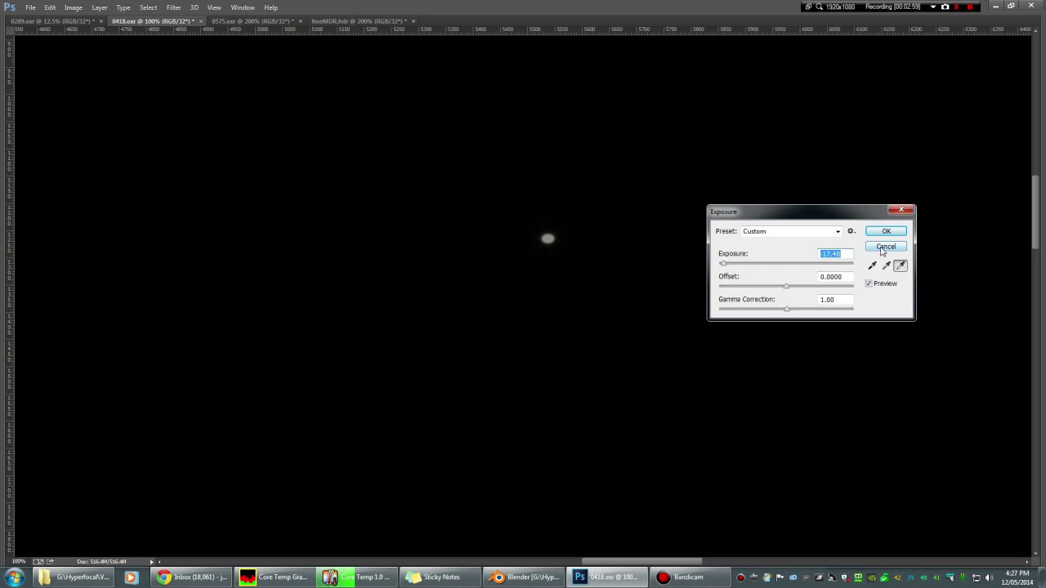
click(737, 264)
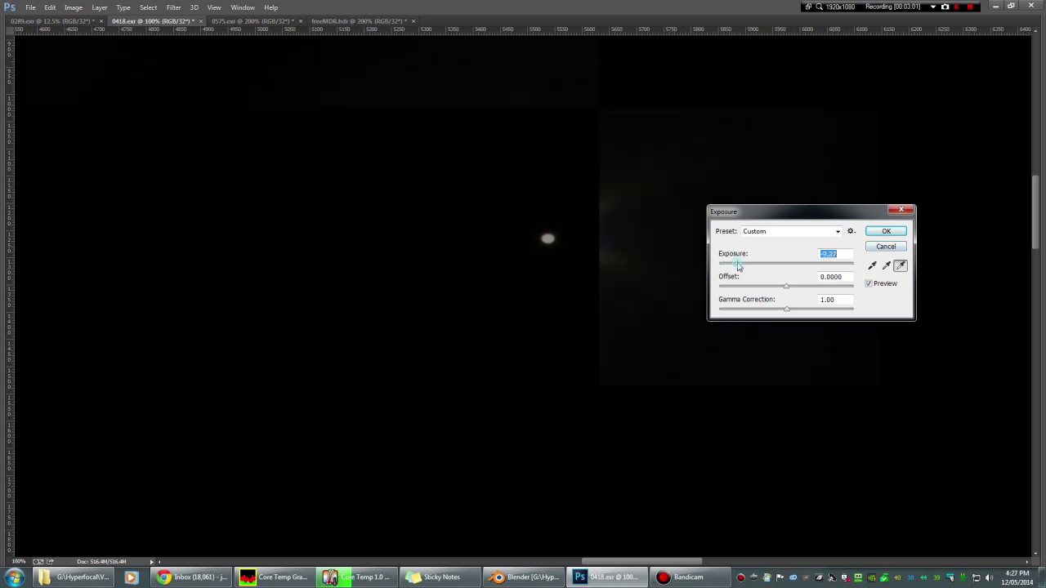
drag(738, 265, 778, 268)
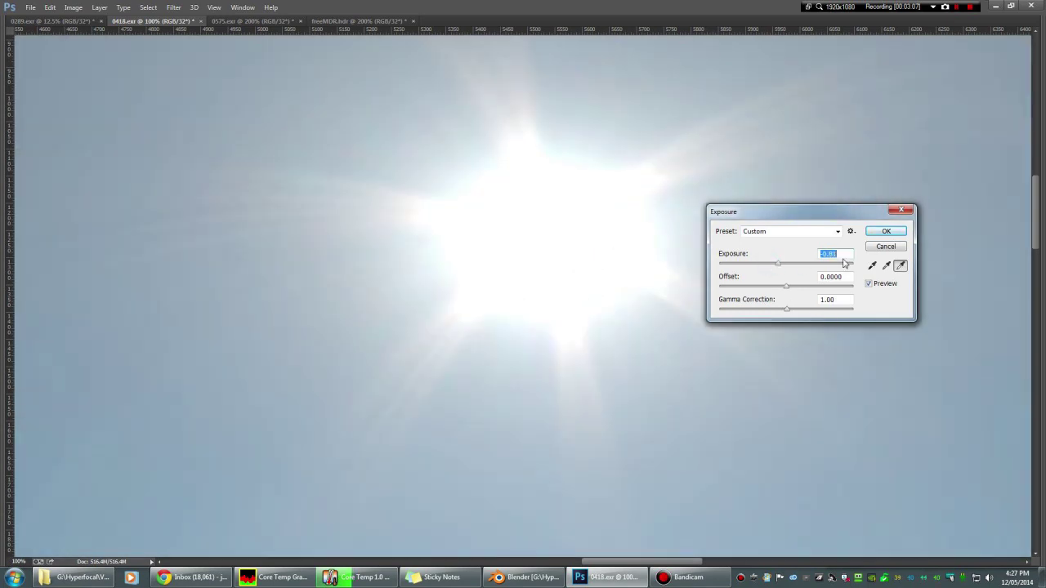
click(880, 246)
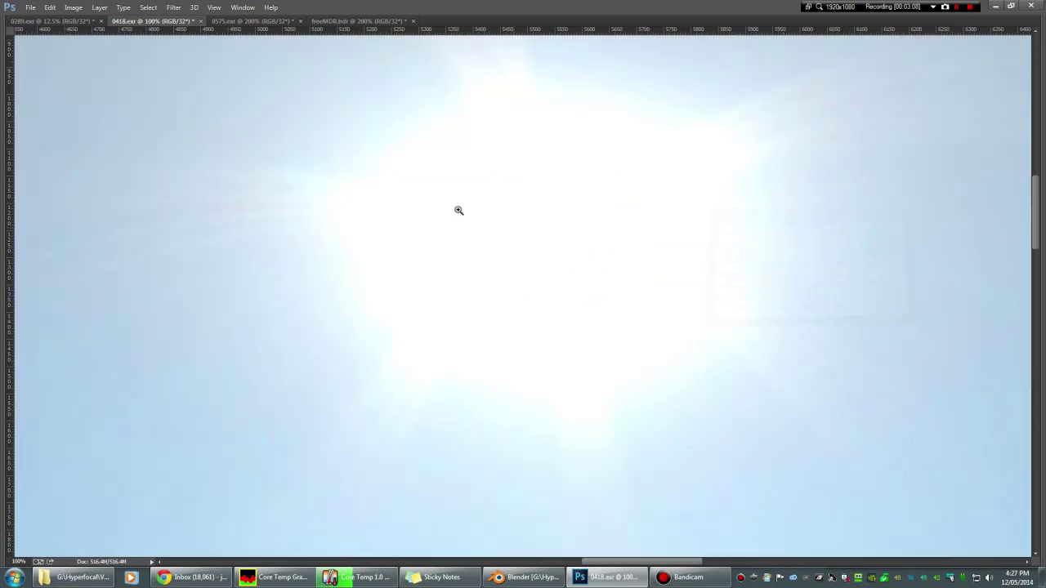
Zoom back out on the 0418.exr sun, then bring up the 0575.exr sunset
click(249, 21)
click(173, 21)
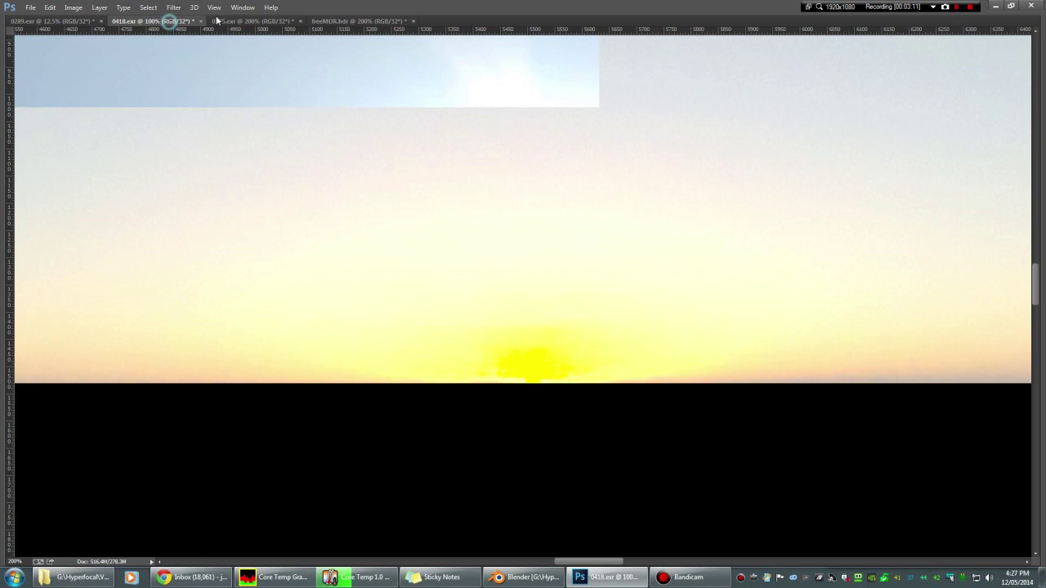
alt+click(346, 124)
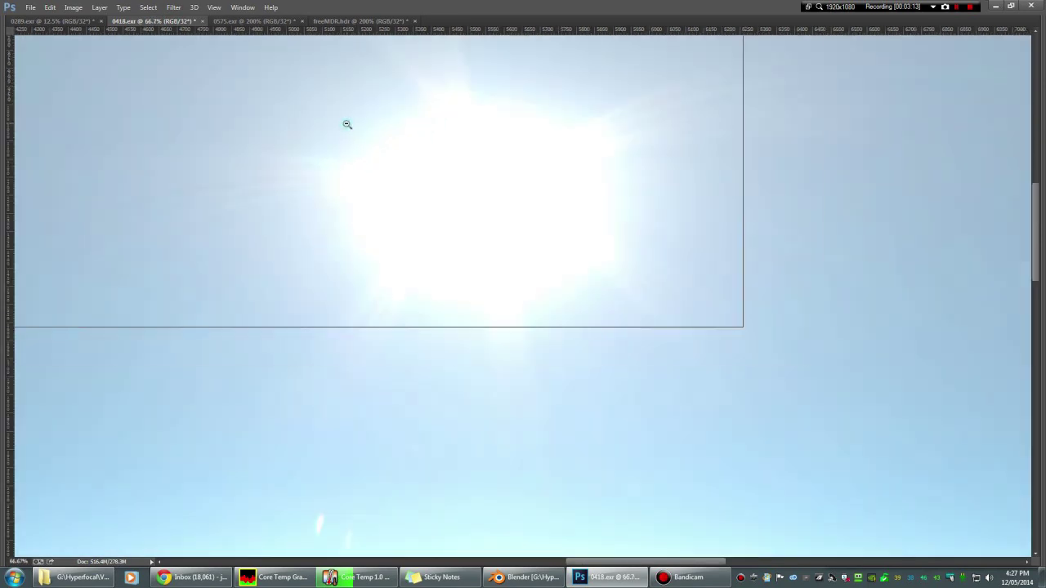
alt+click(347, 124)
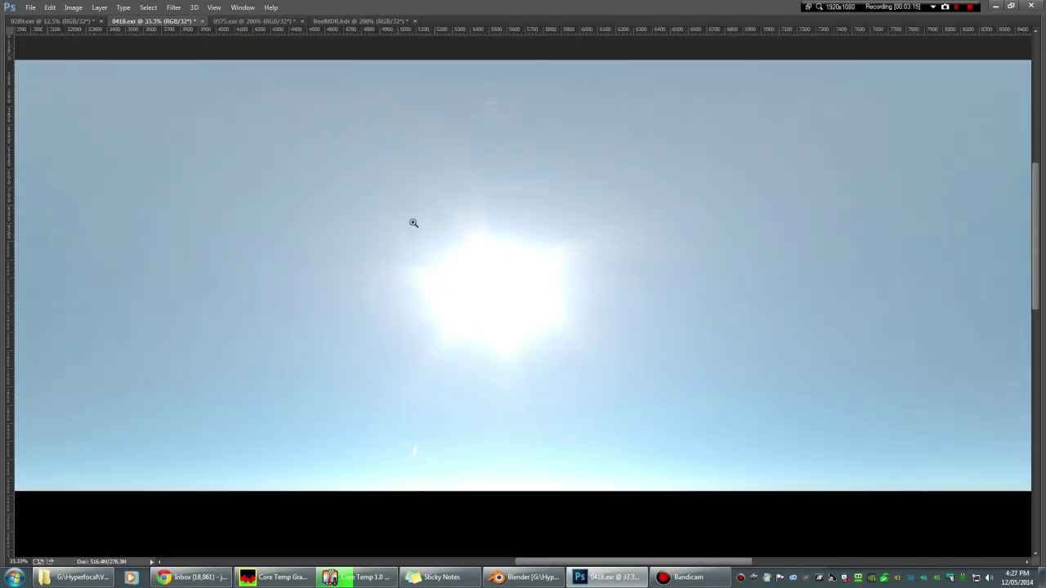
click(249, 22)
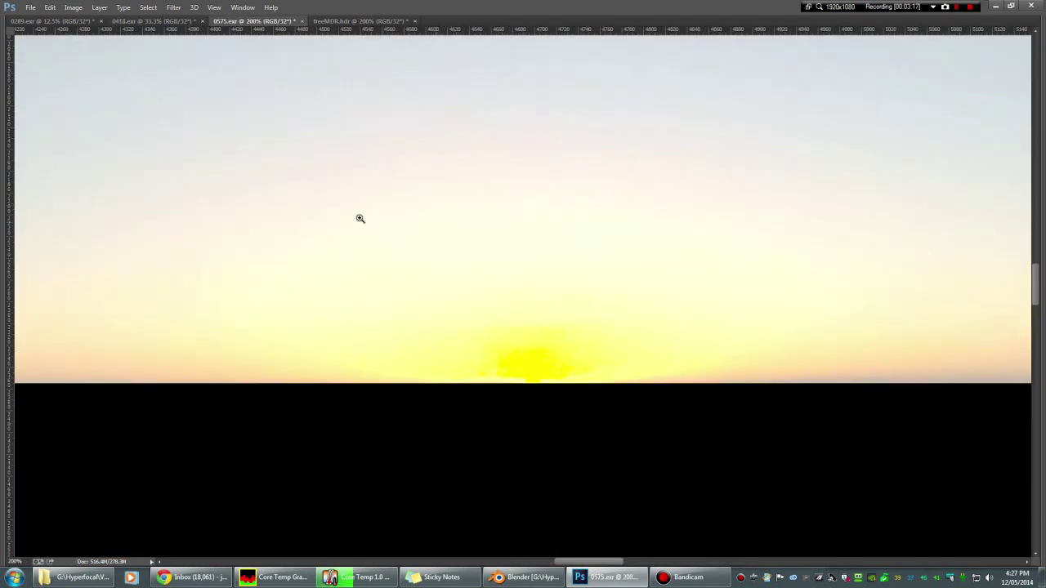
Lower the 0575.exr sunset's exposure to about -3.96, testing as far as -6.67
click(73, 7)
mouse_move(90, 36)
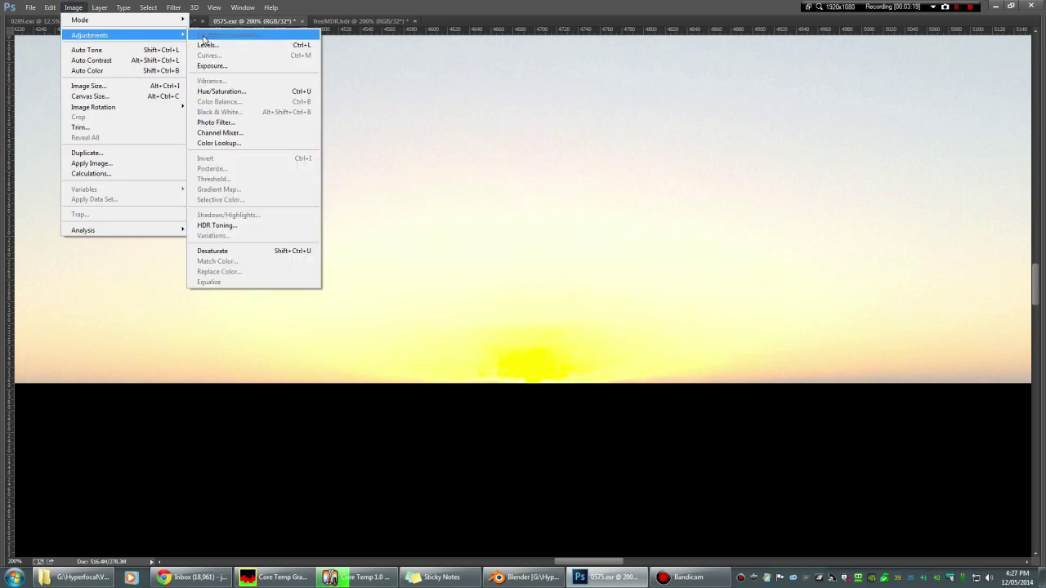
click(219, 66)
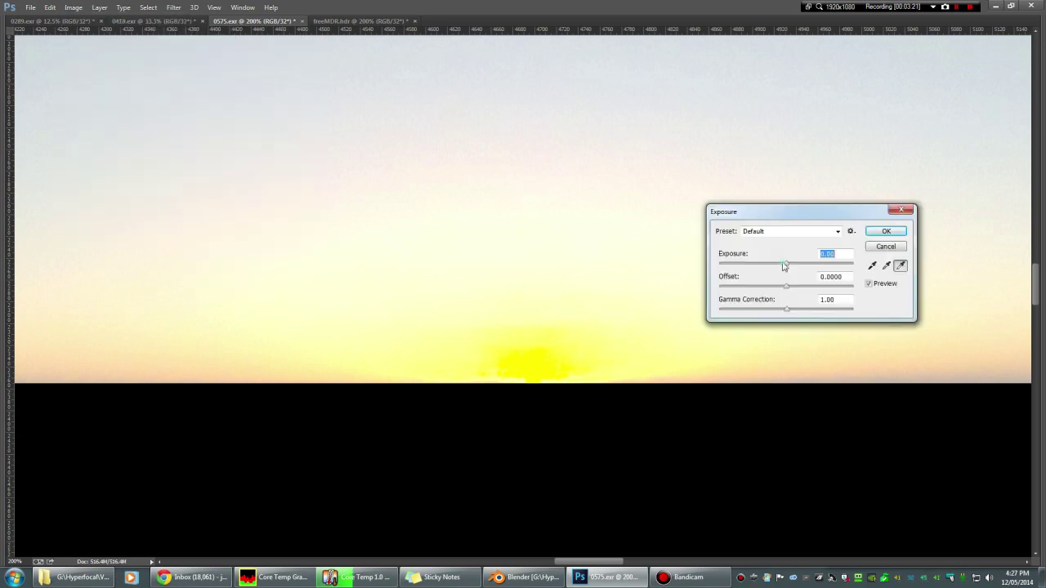
drag(784, 264, 746, 272)
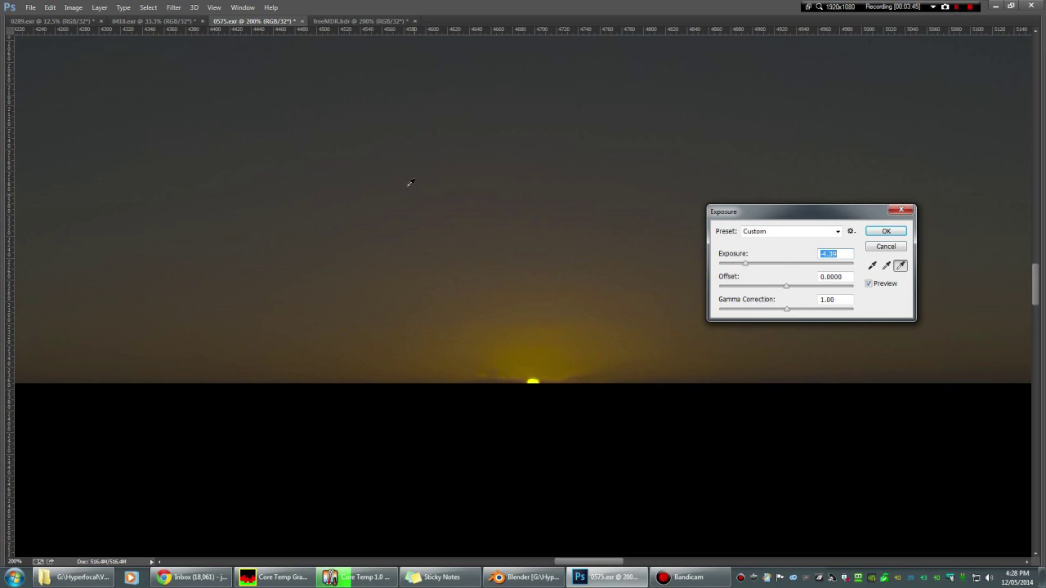
click(748, 264)
drag(750, 267, 747, 271)
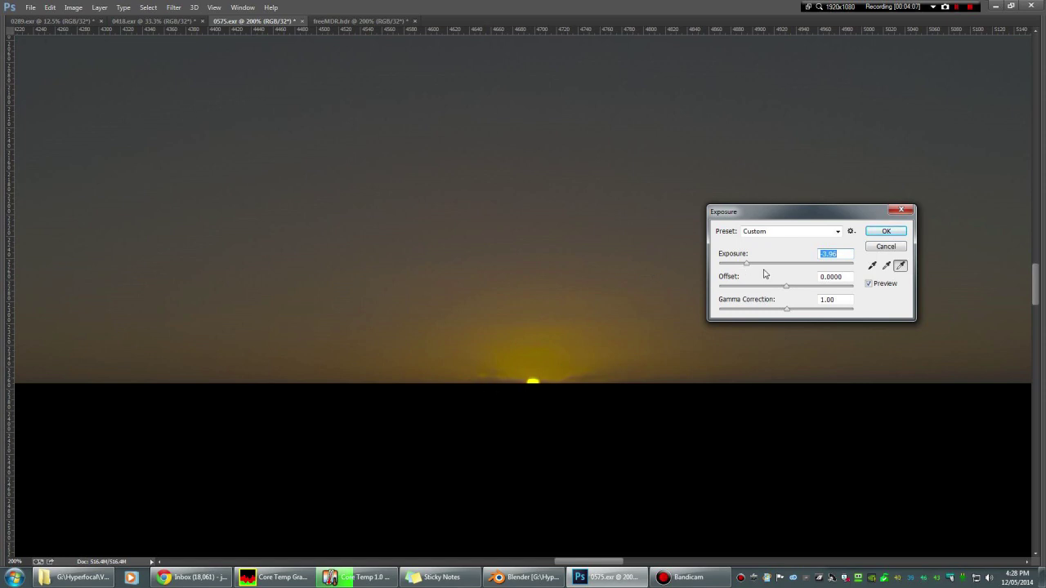
Discard the sunset change, trial the cloudy sky at -11.22 exposure, cancel, and zoom out to 33.3%
click(885, 247)
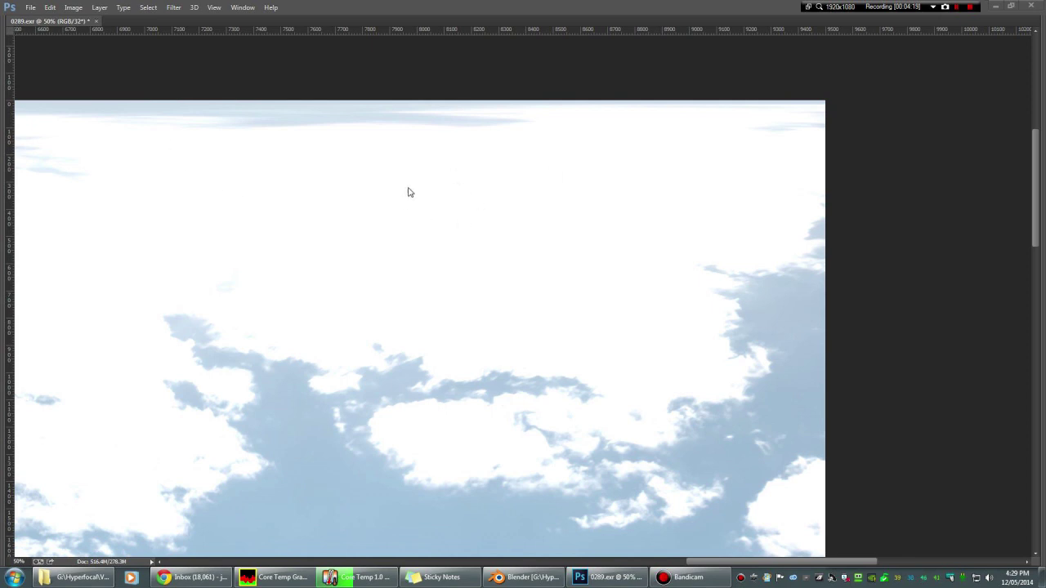
click(73, 7)
mouse_move(86, 35)
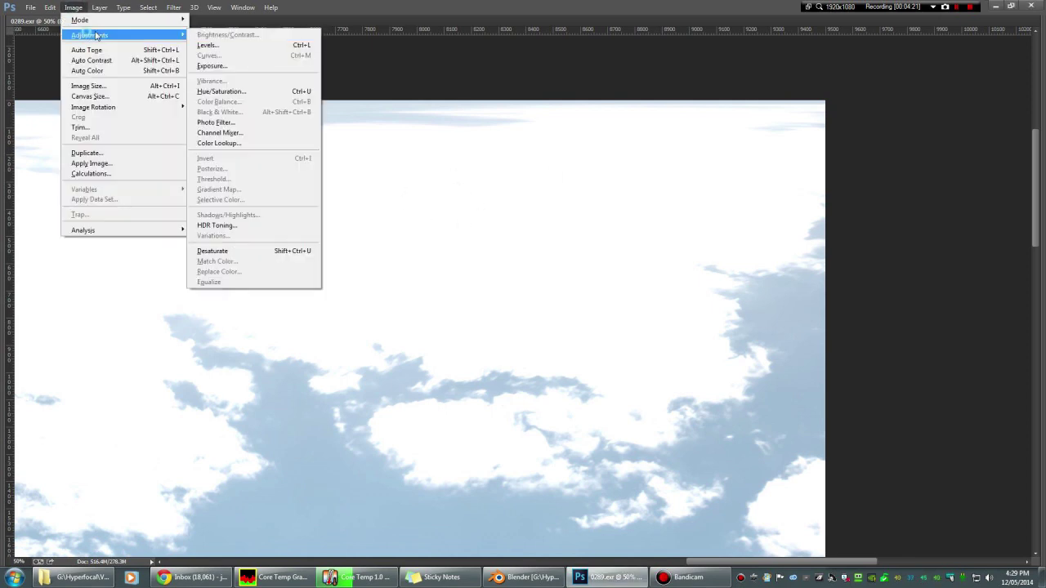
click(225, 67)
drag(776, 265, 734, 280)
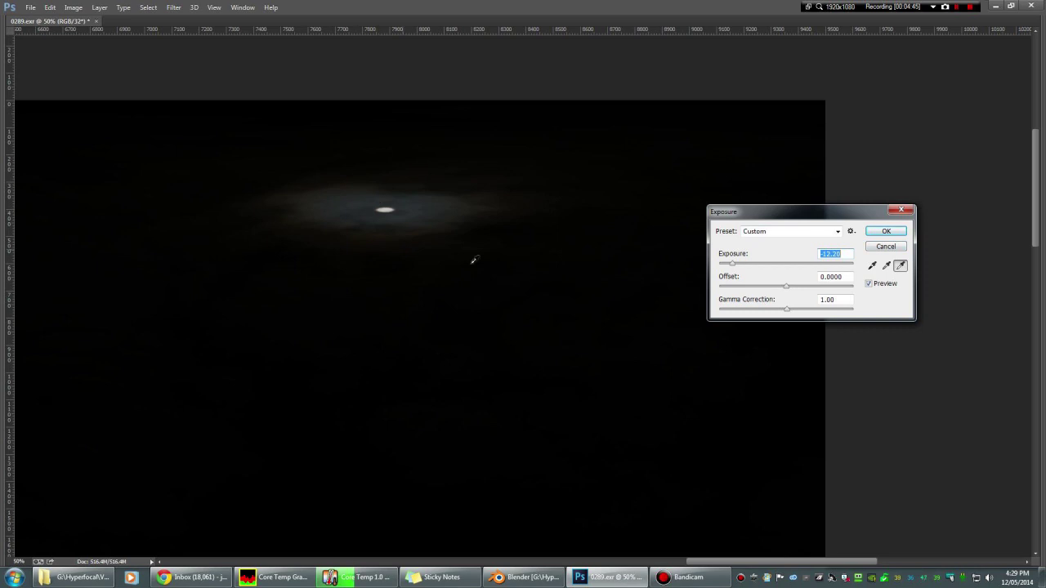
click(786, 263)
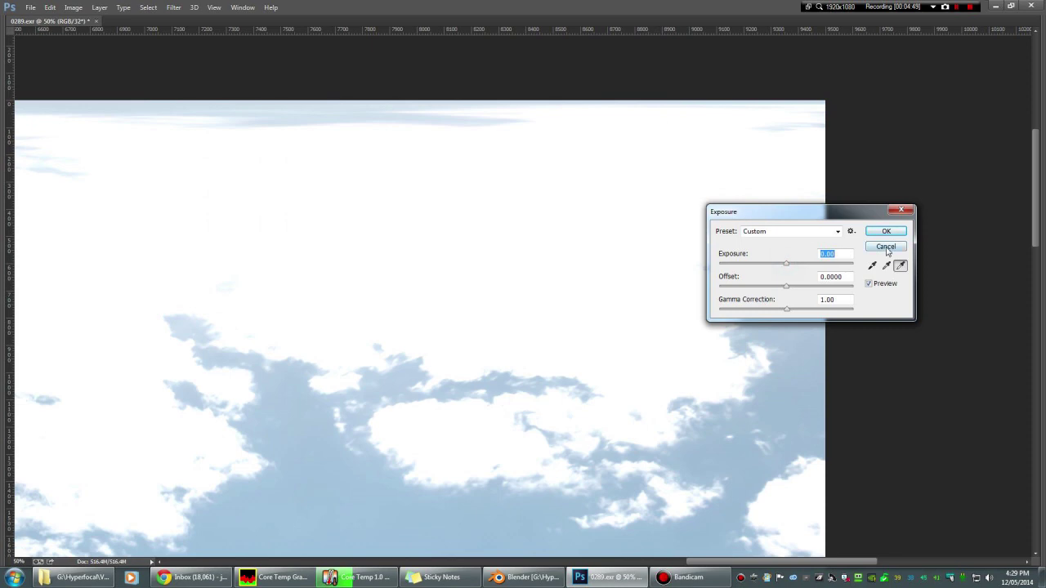
click(886, 248)
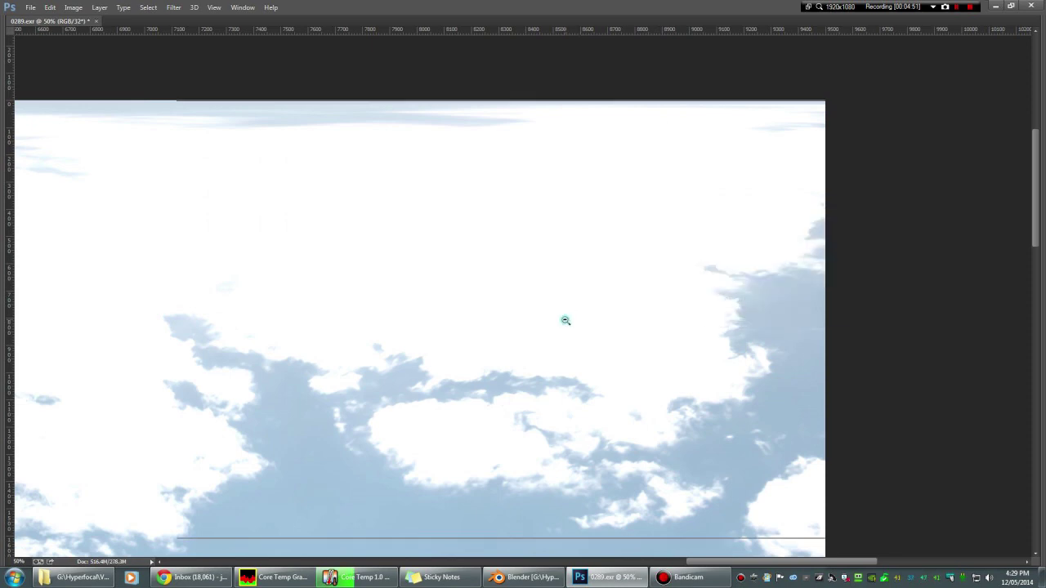
alt+click(565, 321)
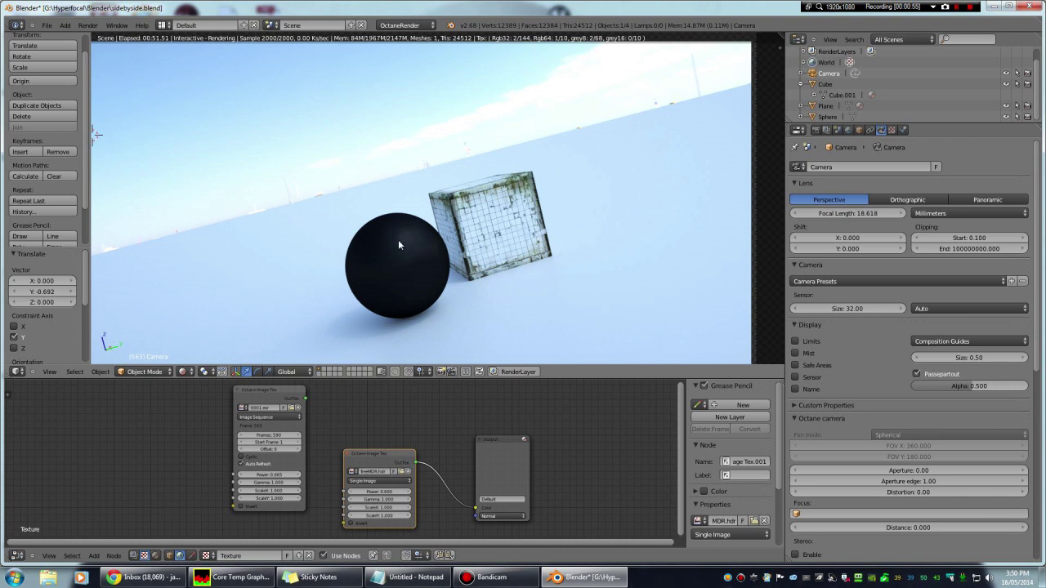
Inspect the sphere's material, then the plane's mix material, then the sphere's glossy black material again
right_click(409, 243)
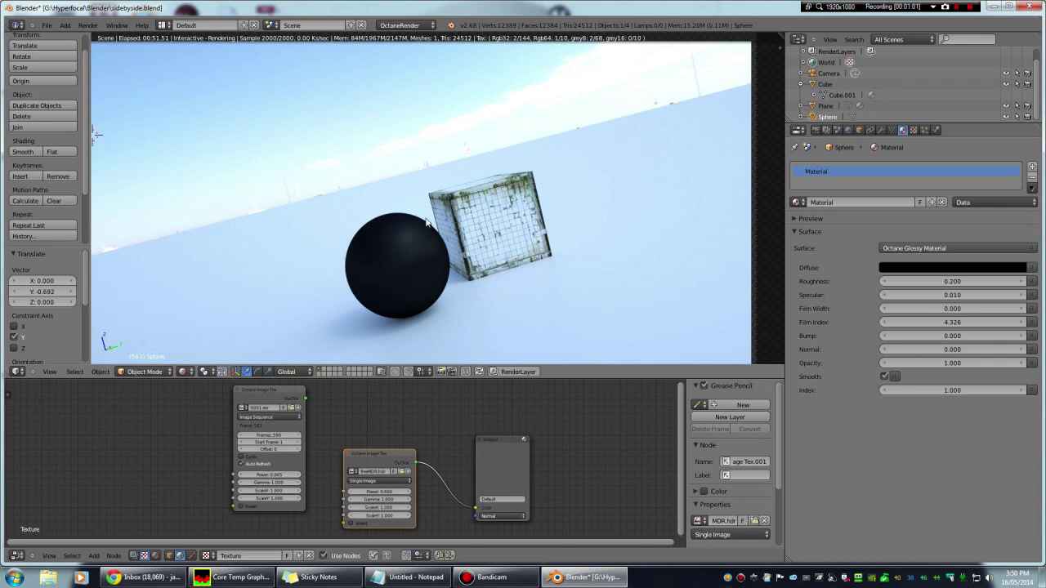
right_click(402, 241)
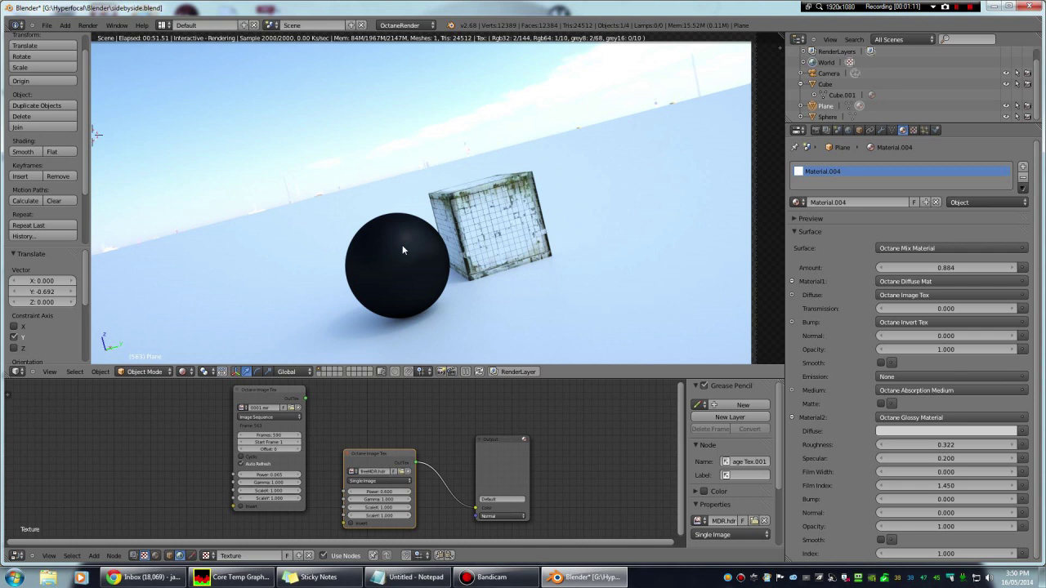
right_click(403, 241)
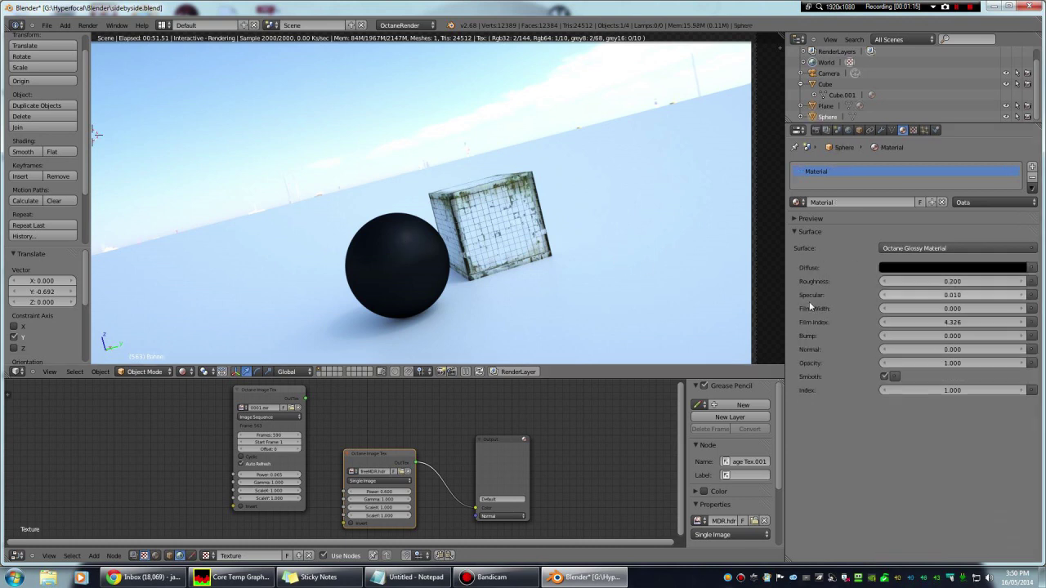
Link the Image Sequence node's OutTex to the Output, then flip the bottom area to Timeline and back
drag(307, 398, 476, 513)
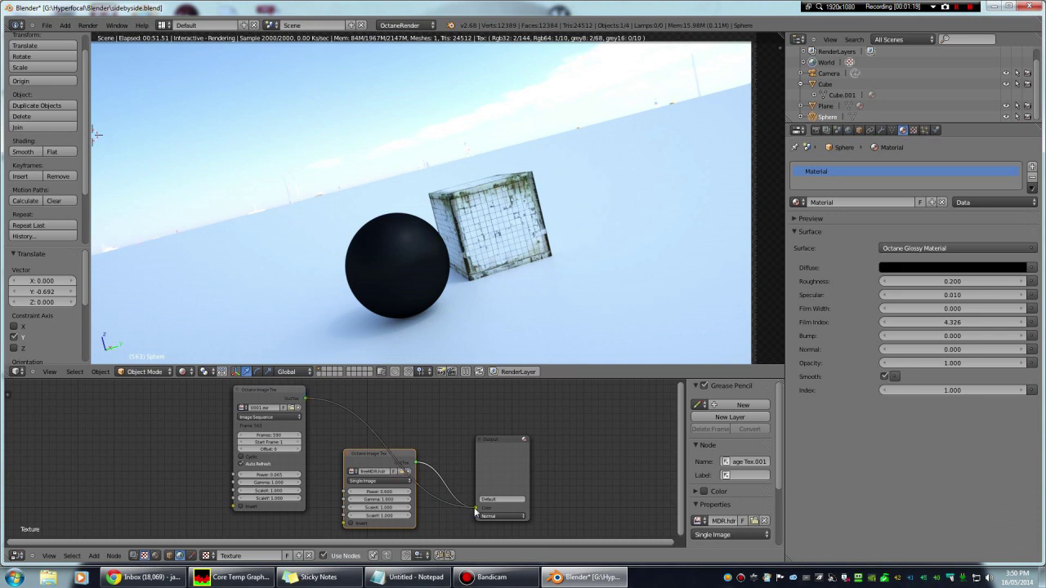
drag(476, 513, 477, 513)
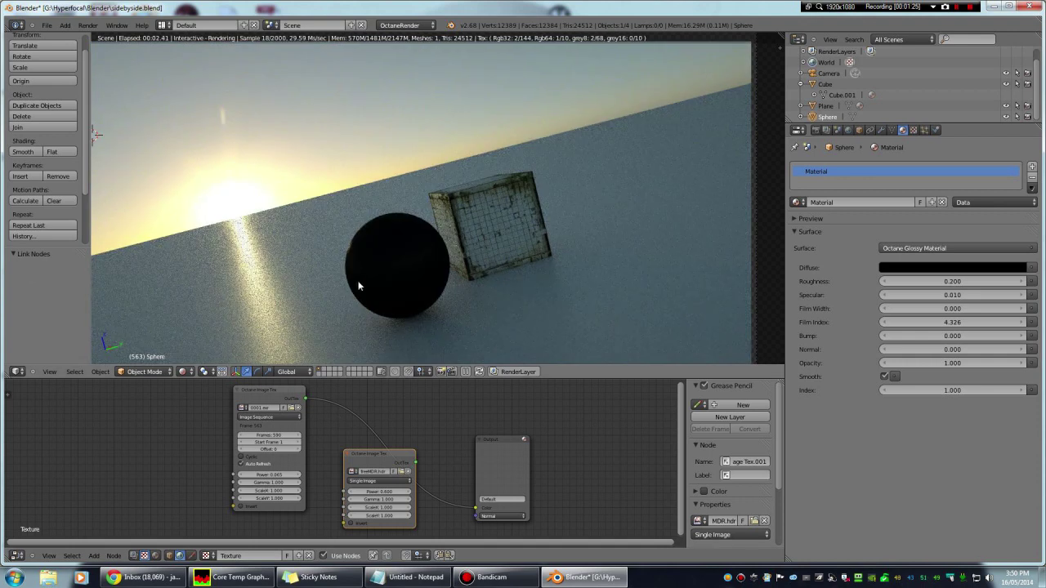
click(16, 555)
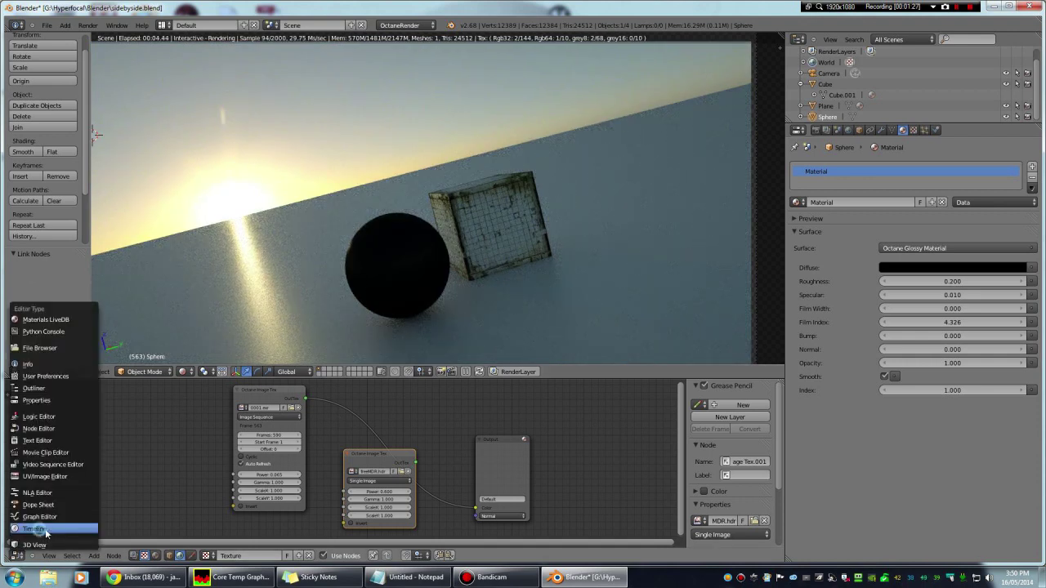
click(36, 530)
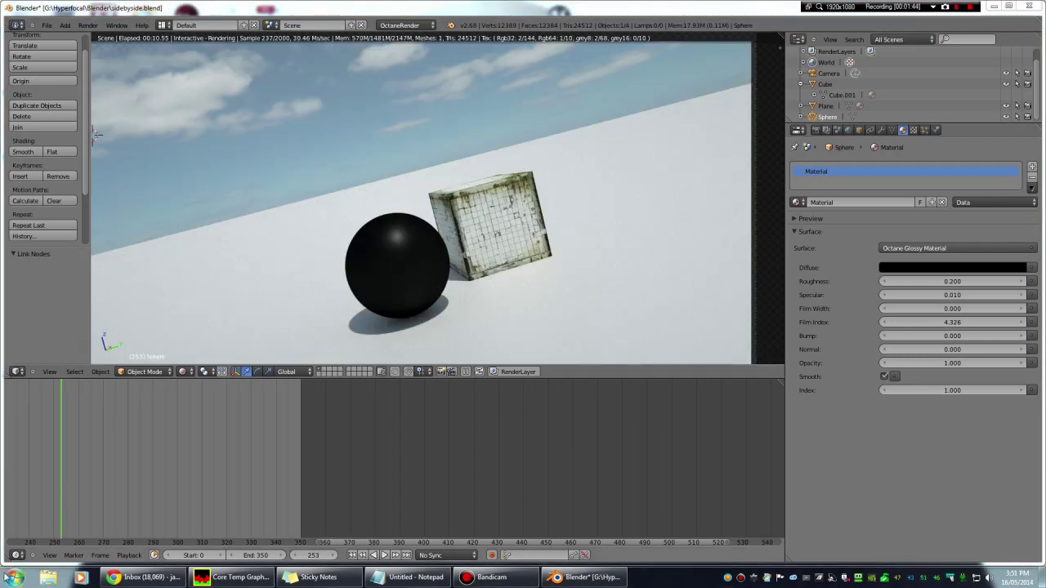
click(14, 555)
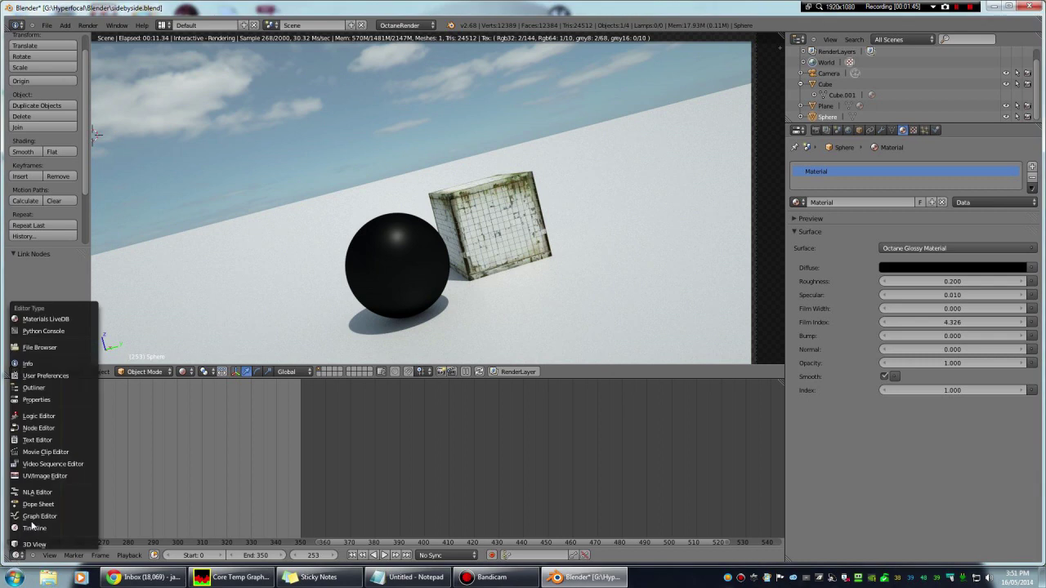
click(43, 428)
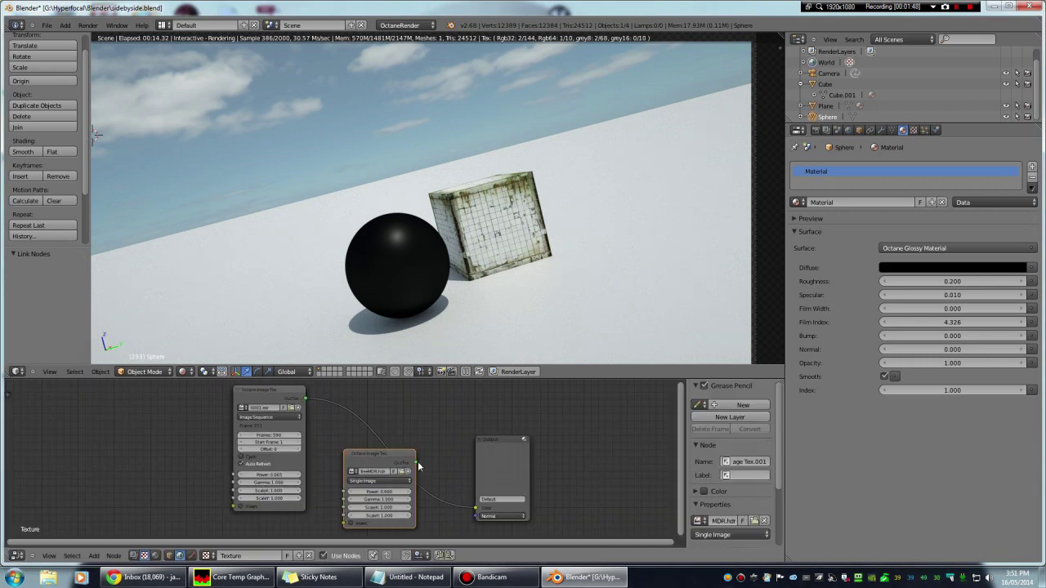
drag(415, 463, 477, 508)
drag(305, 399, 478, 511)
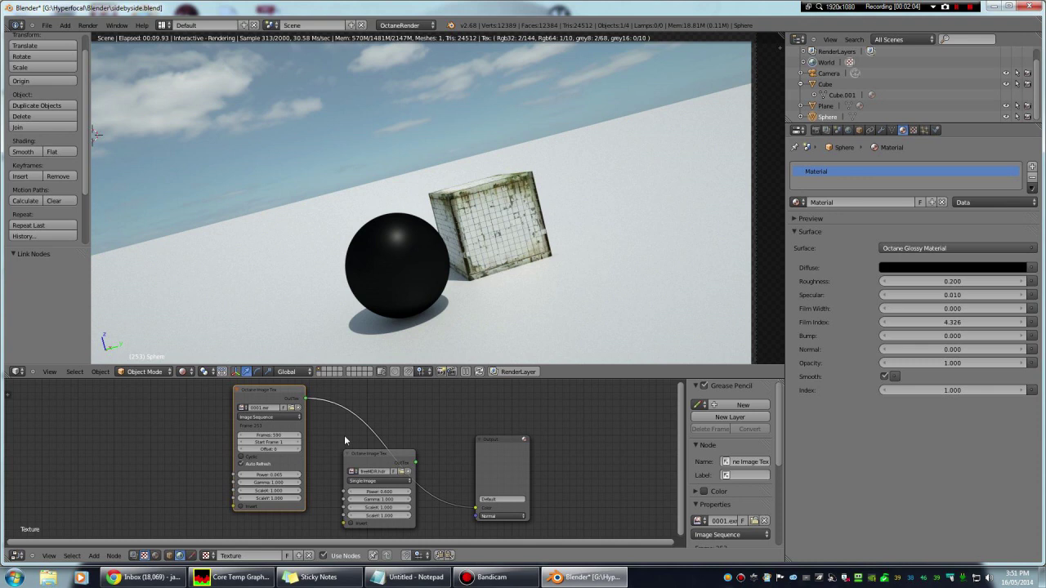
drag(416, 466, 476, 513)
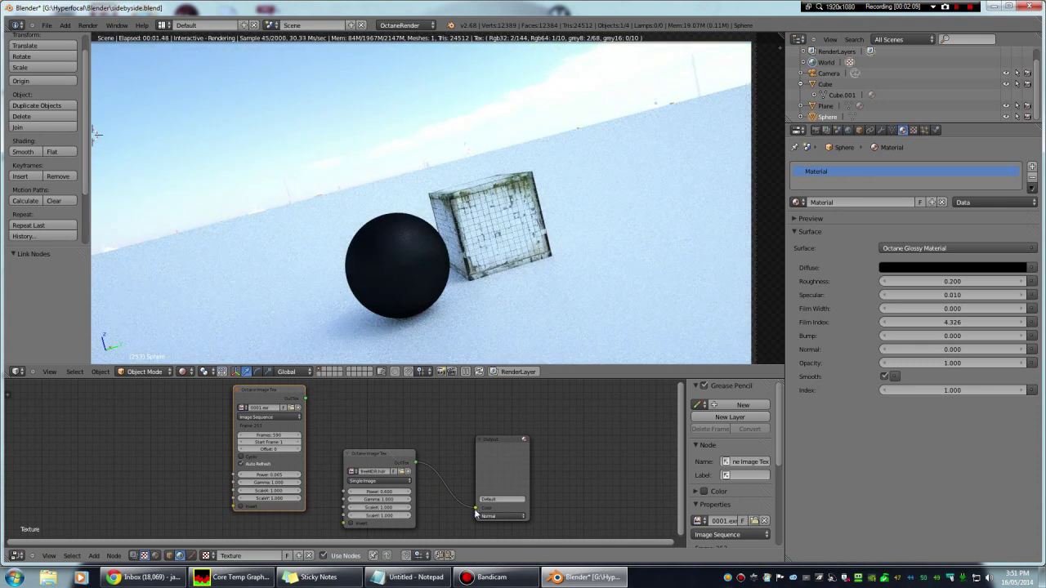
drag(305, 398, 476, 512)
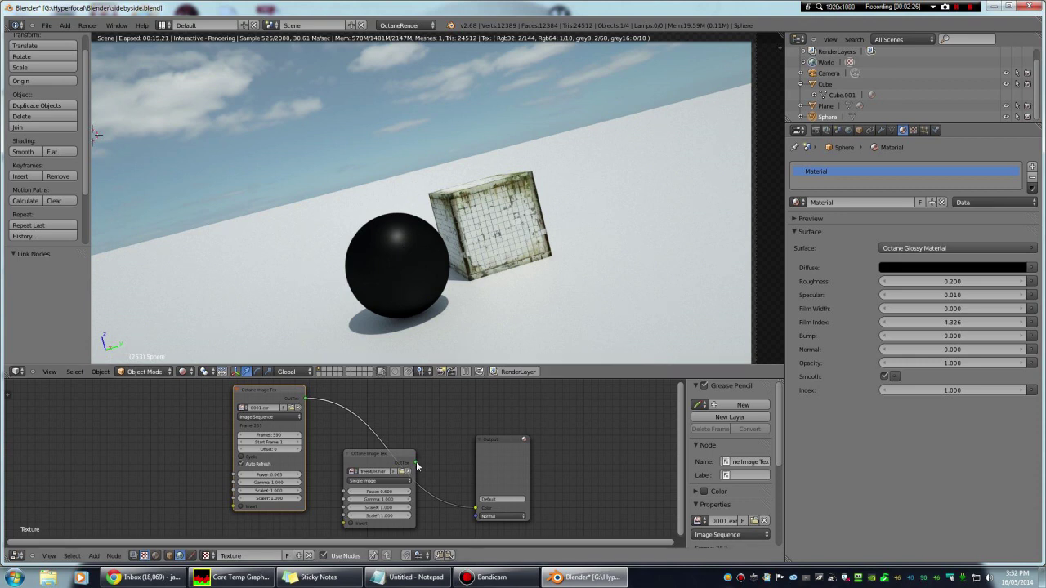
drag(415, 463, 475, 510)
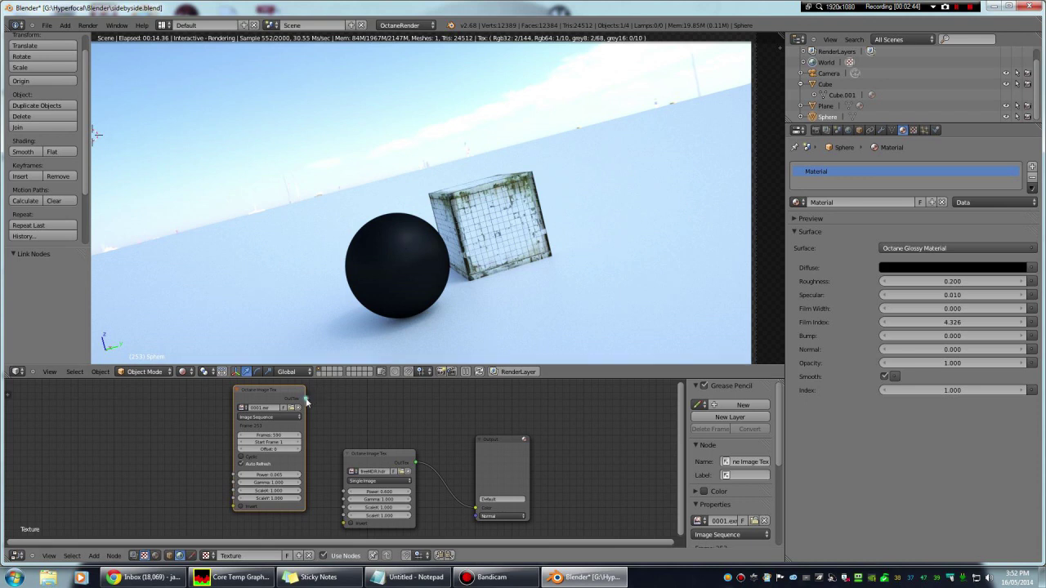
drag(305, 399, 474, 512)
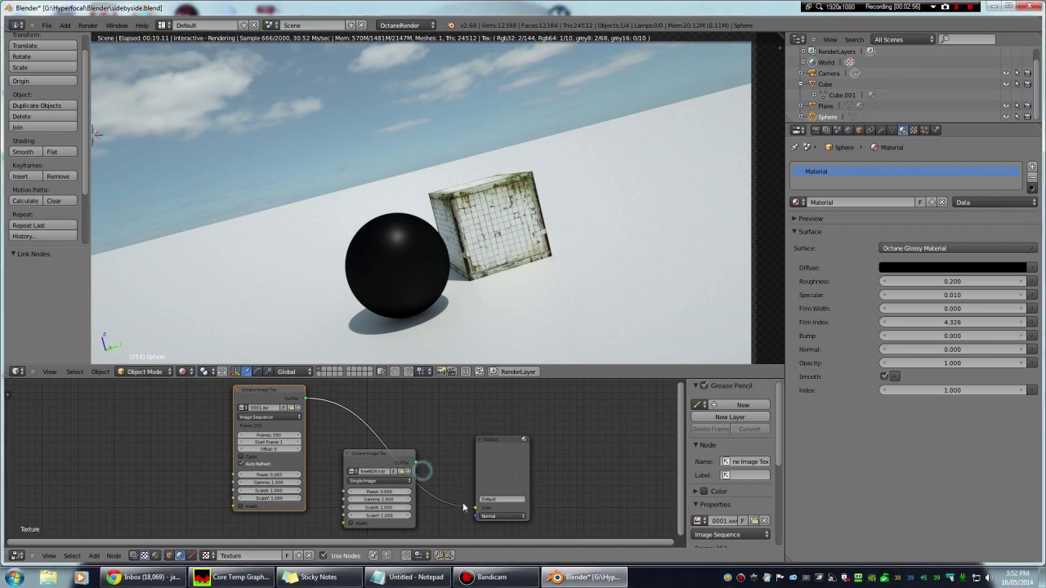
Reposition the Image Sequence and MDR Image Tex nodes, dropping the MDR node onto the Output link
mouse_move(269, 391)
mouse_down()
mouse_move(288, 395)
mouse_move(251, 384)
mouse_up()
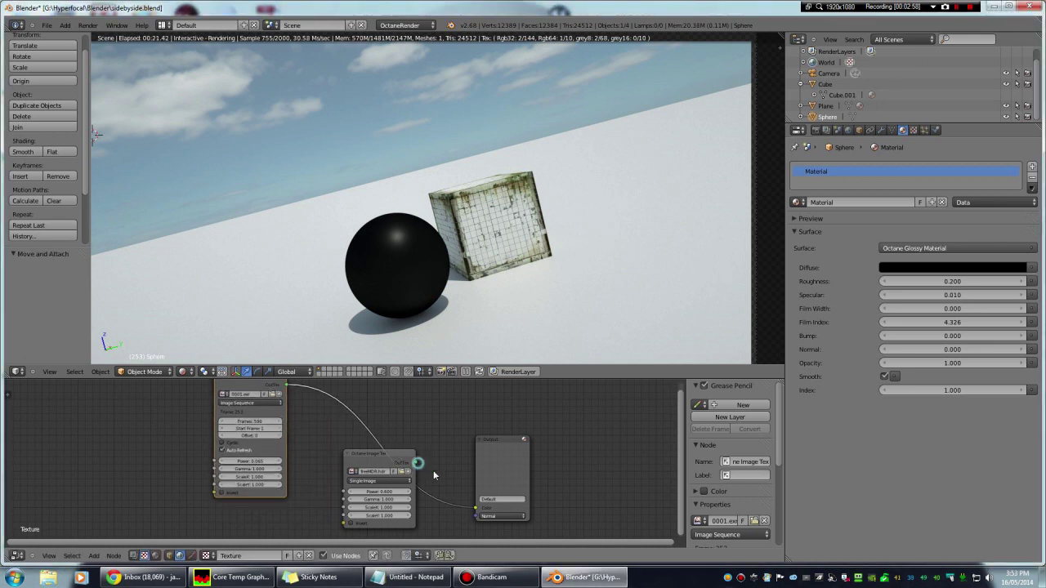
drag(417, 466, 454, 511)
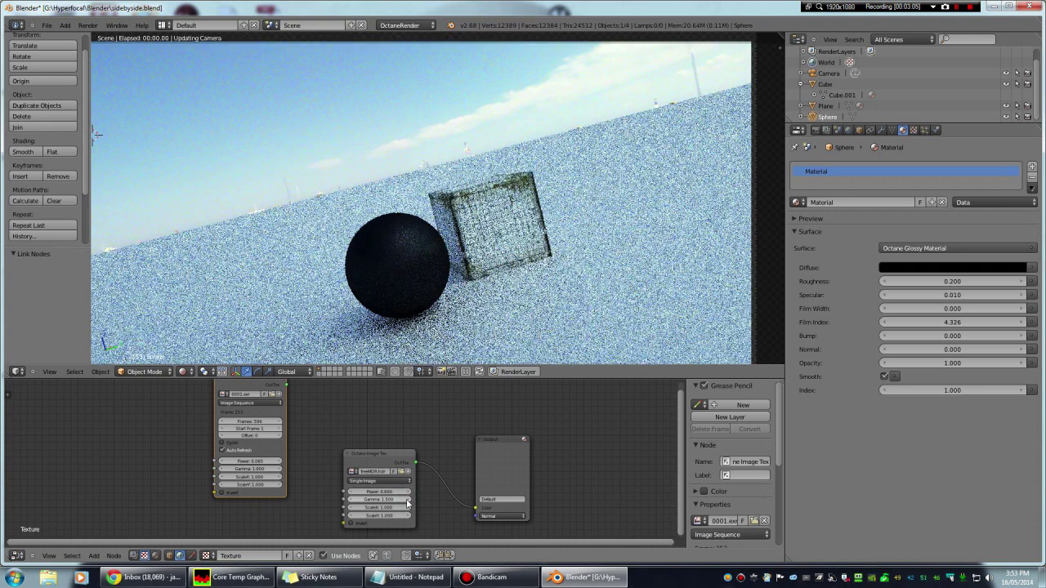
click(407, 504)
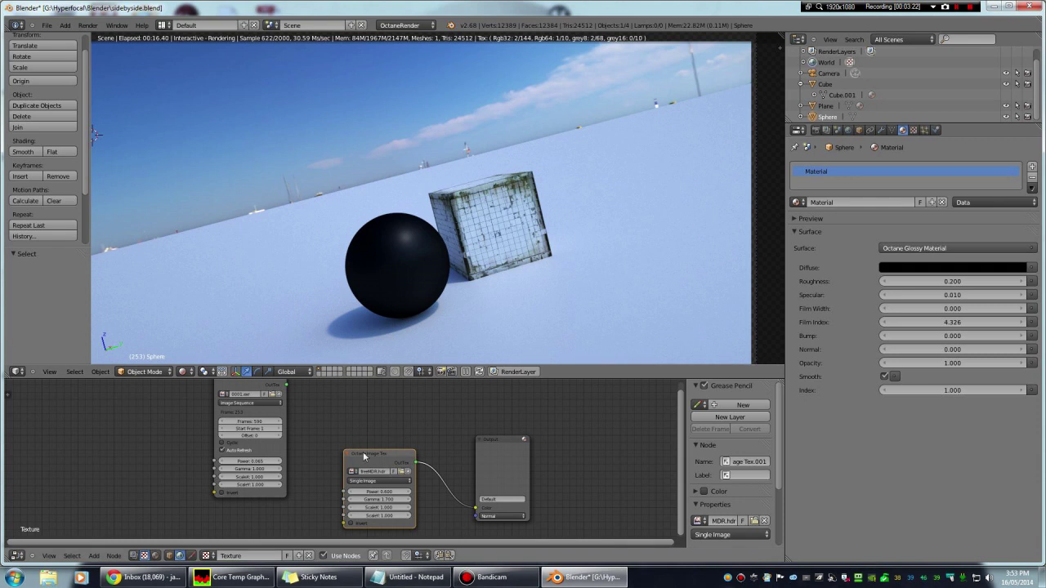
drag(348, 454, 314, 452)
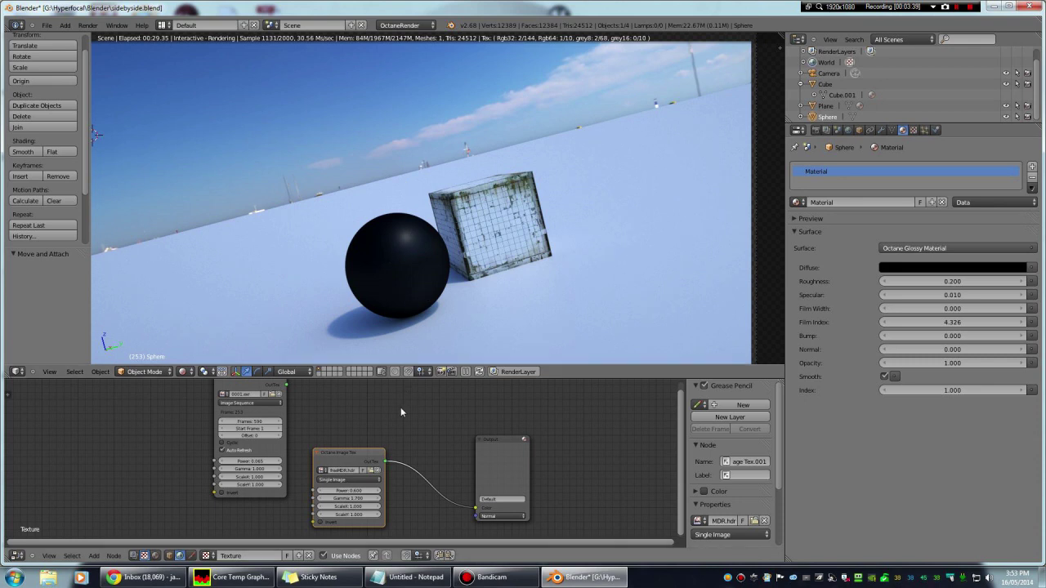
click(246, 384)
drag(247, 386, 481, 515)
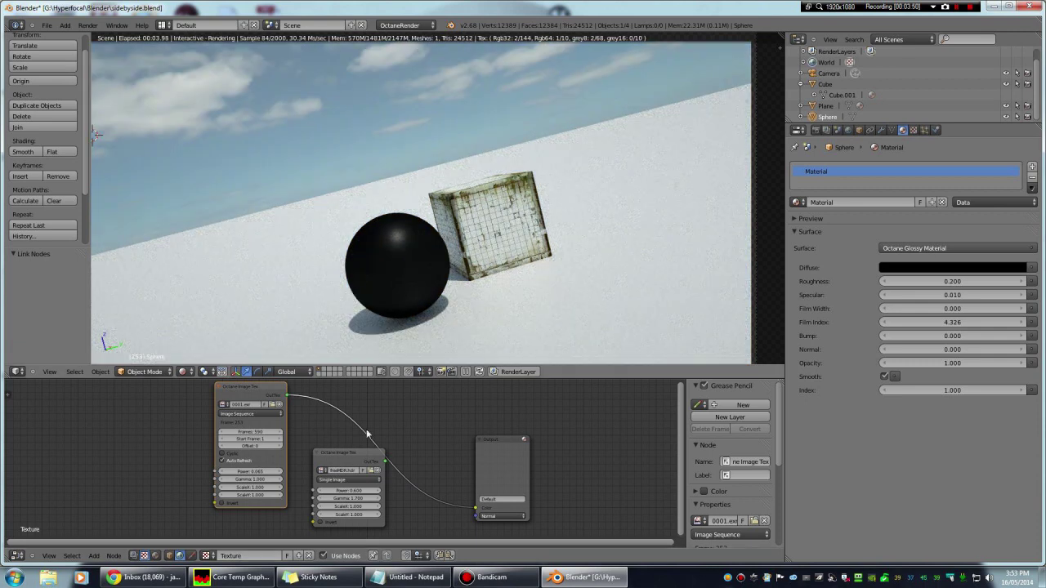
drag(351, 450, 349, 451)
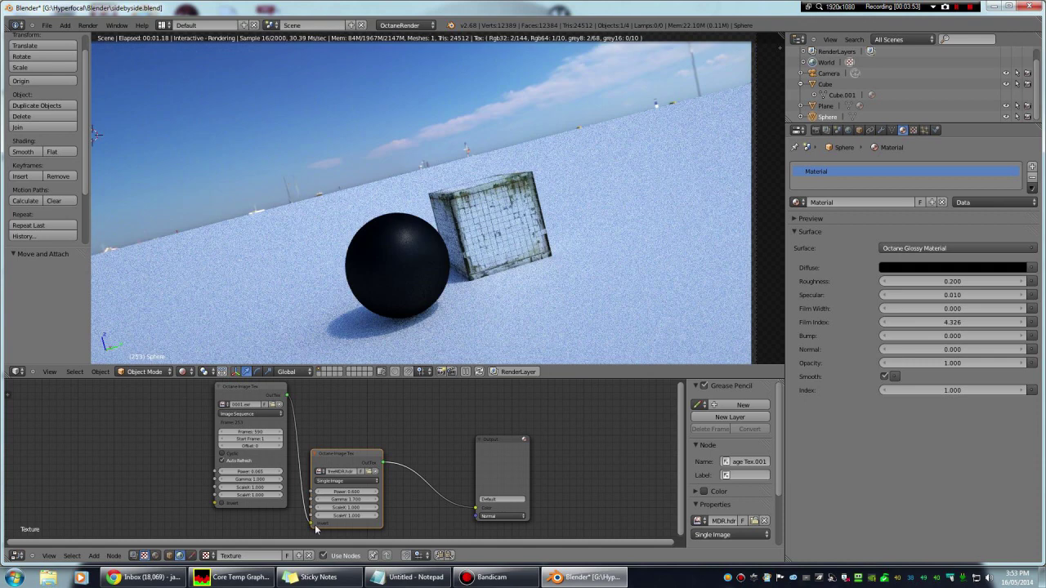
Pull the sequence link out of the MDR Image Tex node's lower input socket
drag(315, 525, 340, 420)
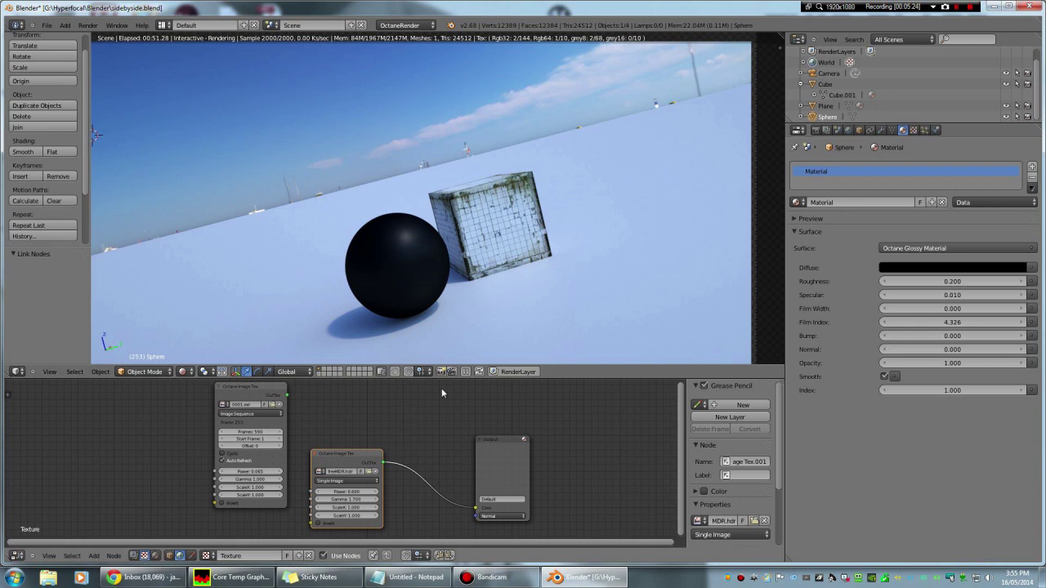
Feed the Output from the Image Sequence node's OutTex again and select that node
click(955, 8)
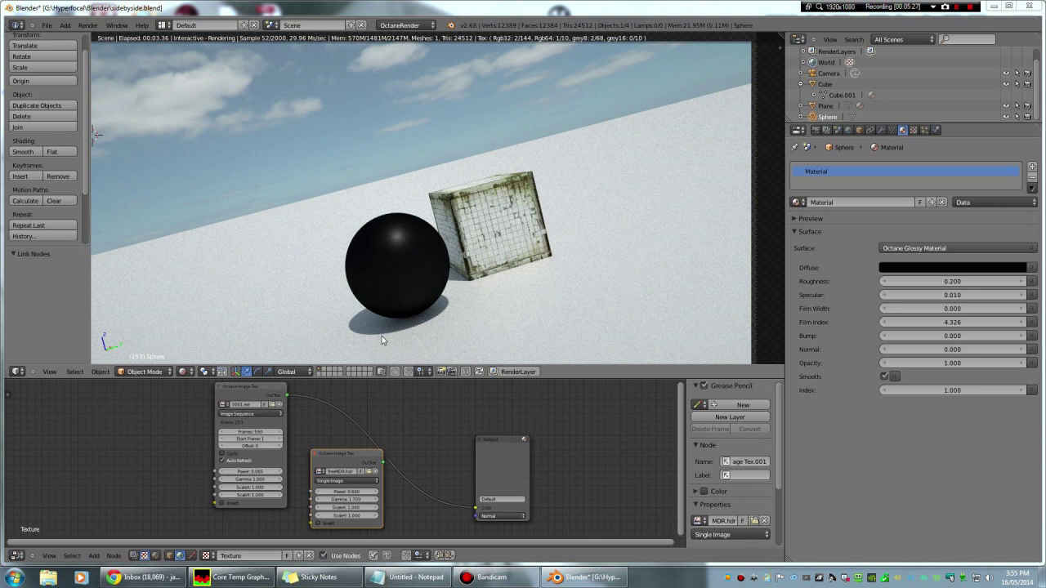
click(249, 390)
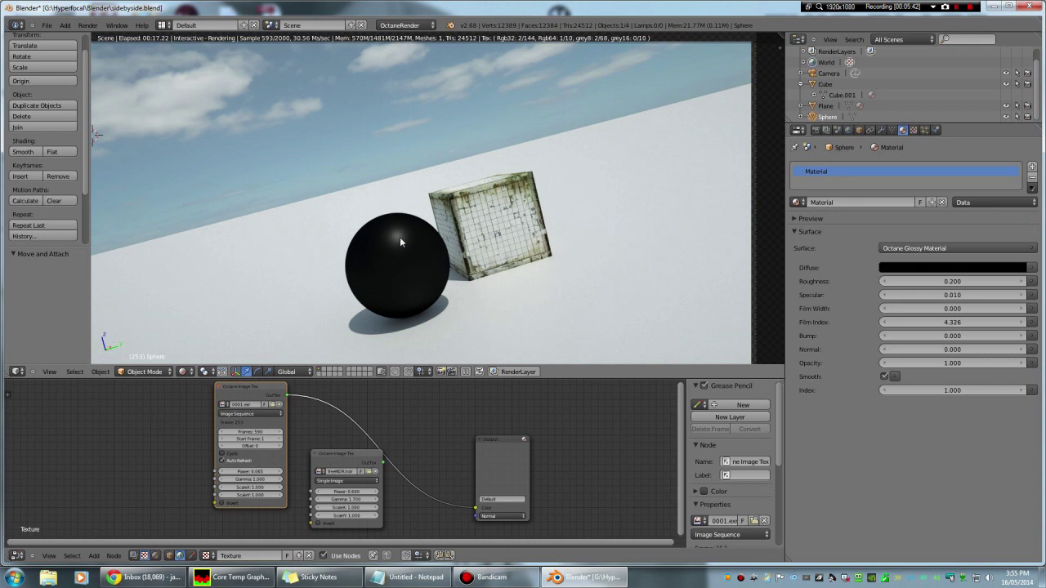
Switch the bottom area to a Timeline and step through frames 461, 531 and 542, re-rendering each
click(16, 555)
click(48, 530)
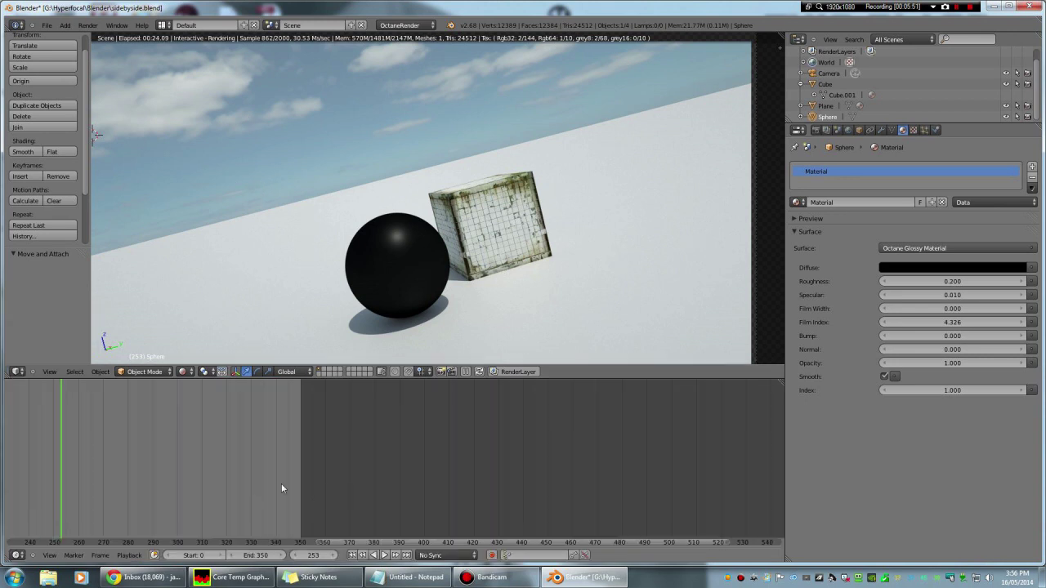
click(576, 481)
click(478, 372)
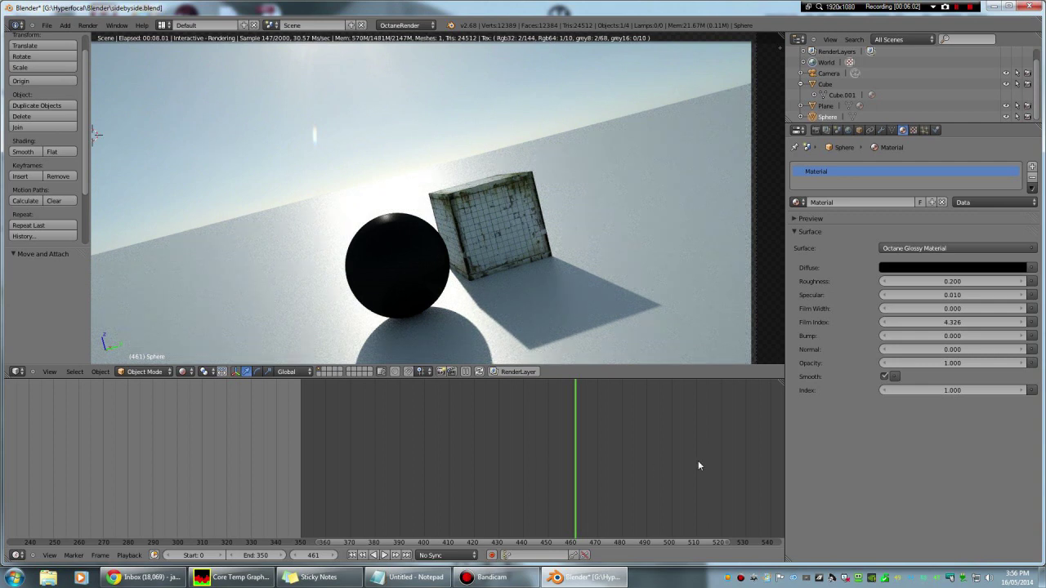
click(748, 468)
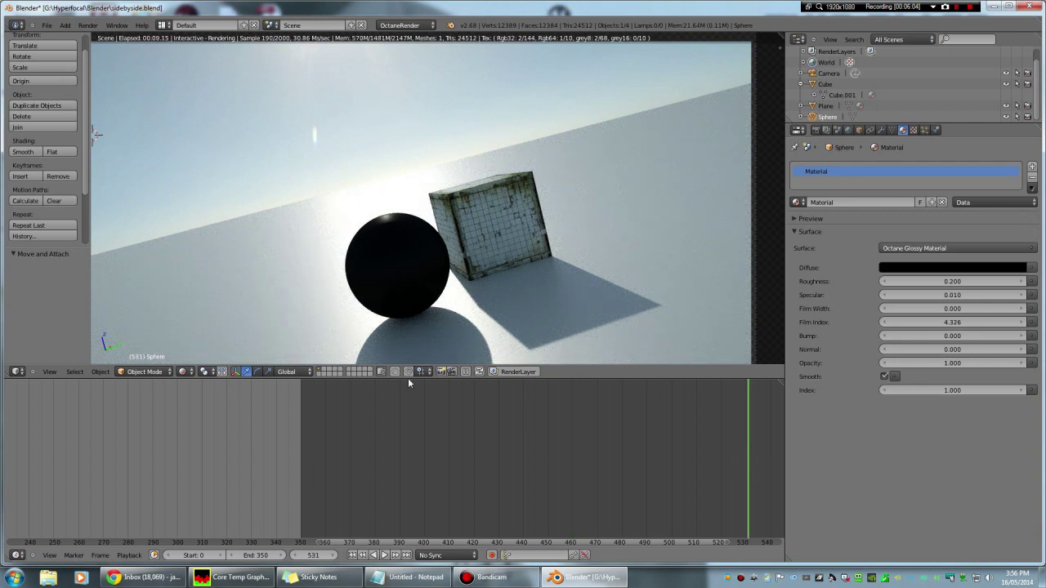
click(479, 372)
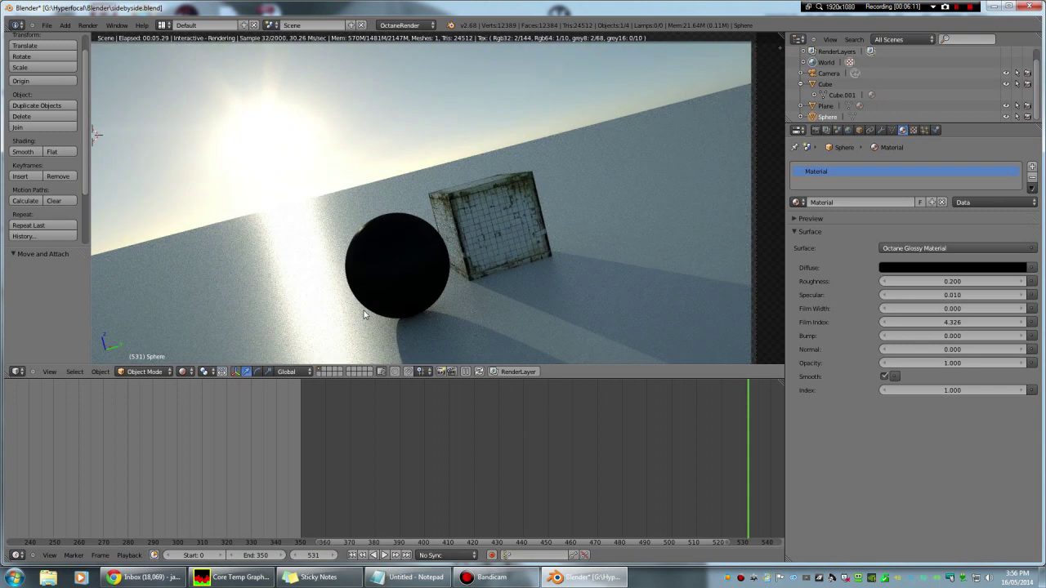
click(774, 455)
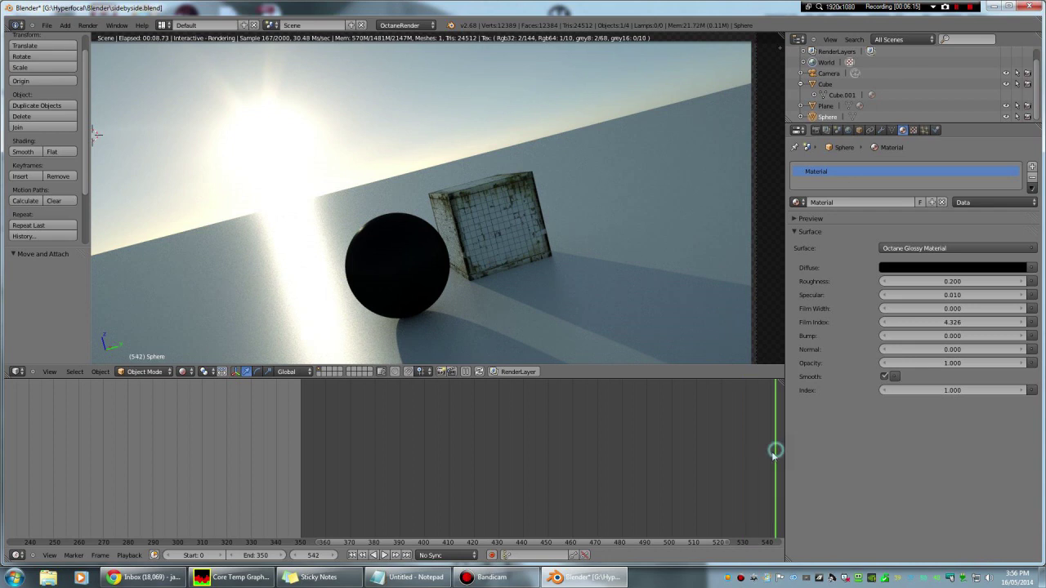